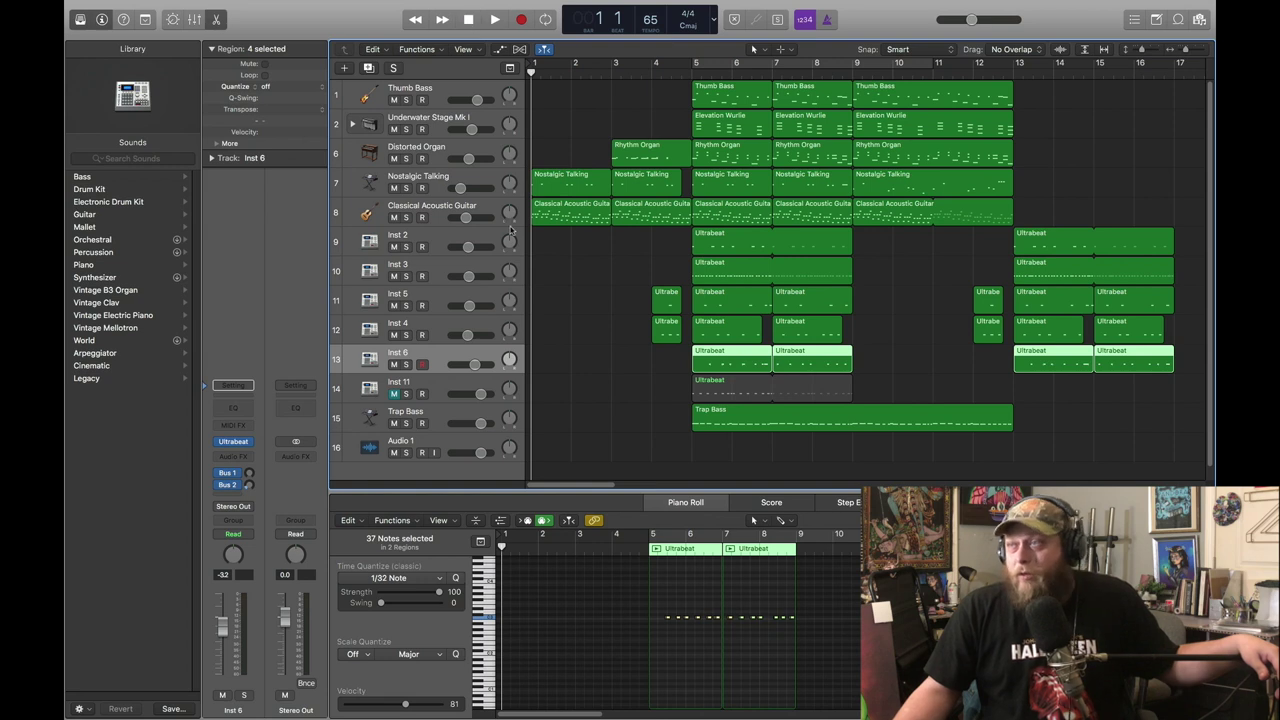
Step: Select the Classical Acoustic Guitar track so its 120 notes show in the Piano Roll
left_click(447, 206)
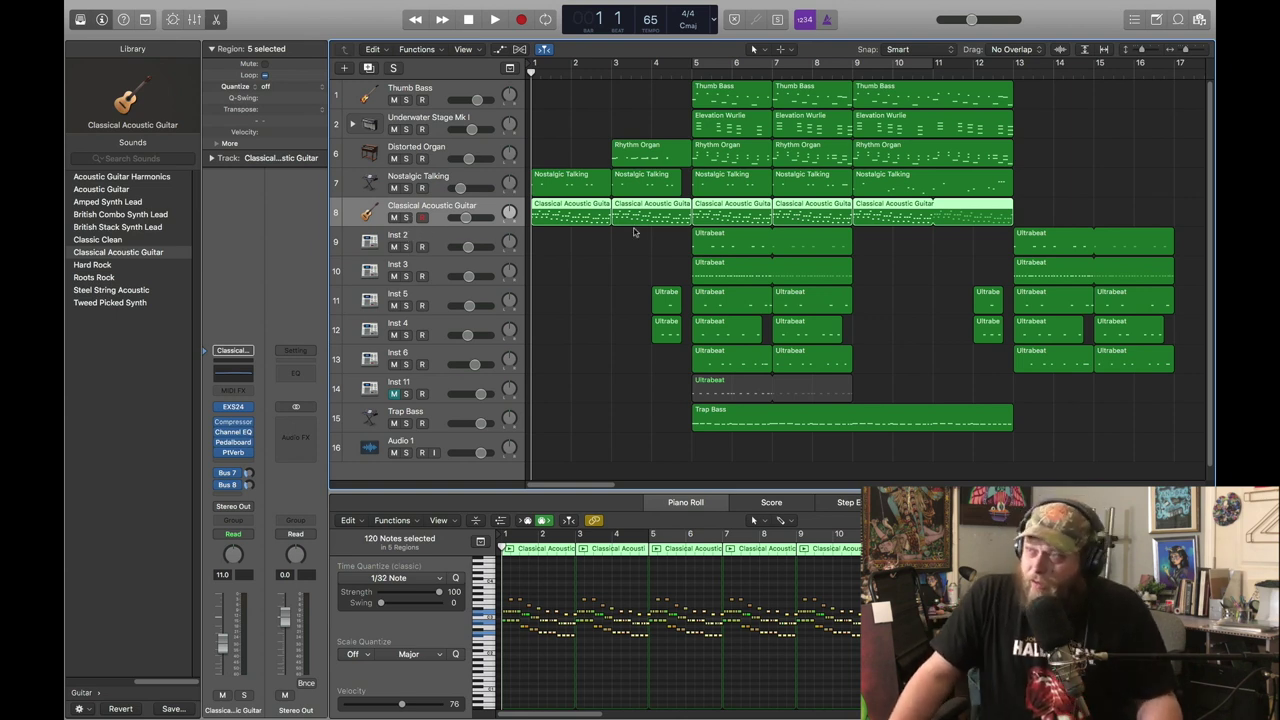
Step: Solo the Classical Acoustic Guitar, zoom the note editor to bars 1–2, and play it through once
left_click(405, 218)
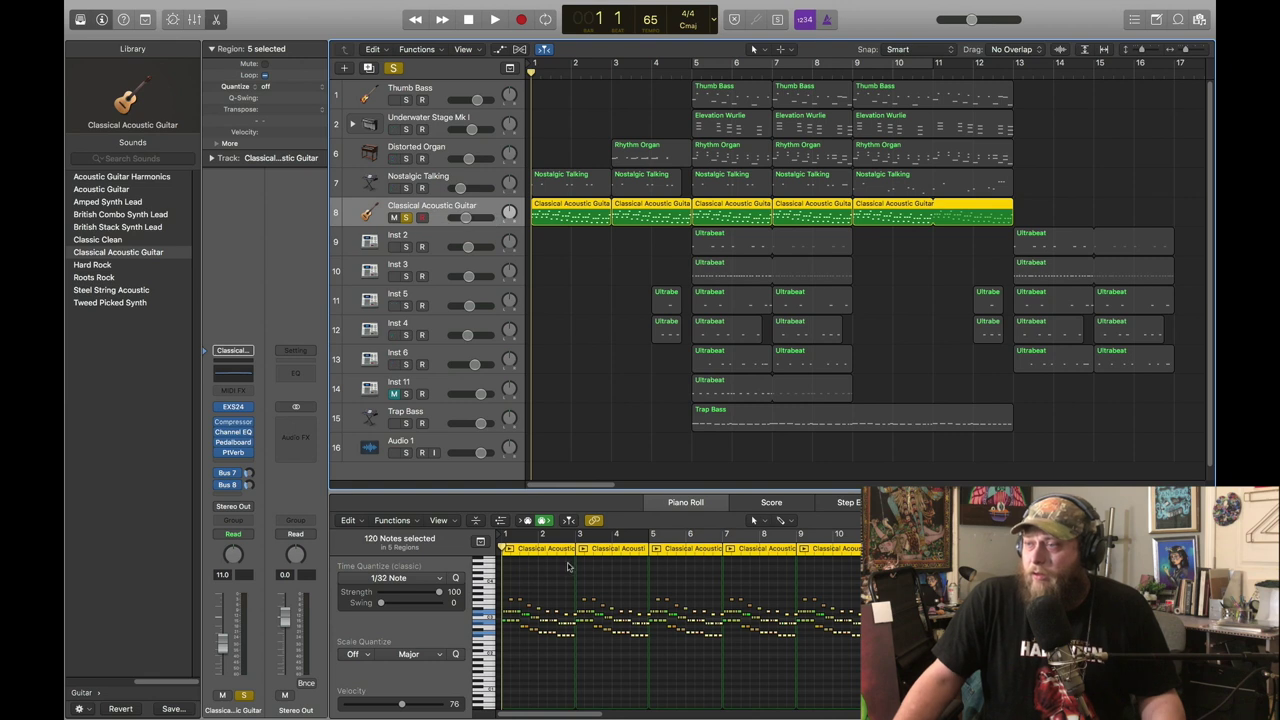
key("Tab")
key("super+Right")
key("super+Right")
key("super+Right")
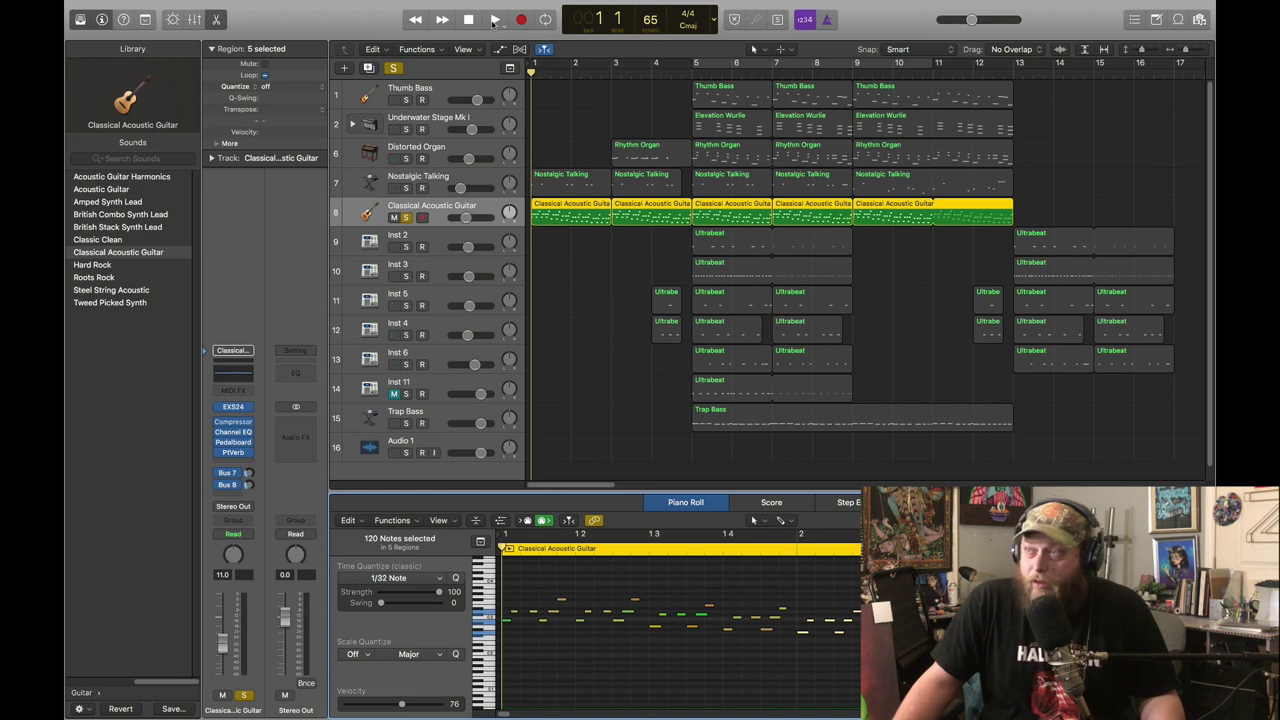
left_click(494, 20)
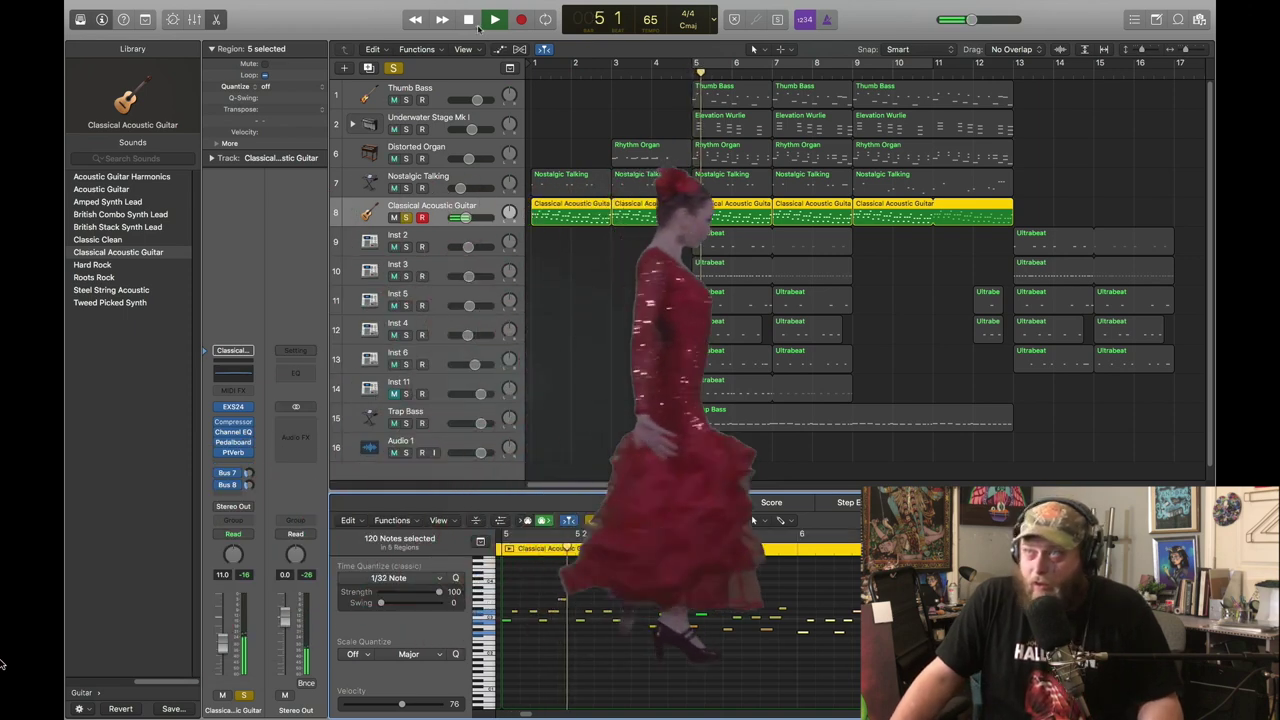
left_click(469, 20)
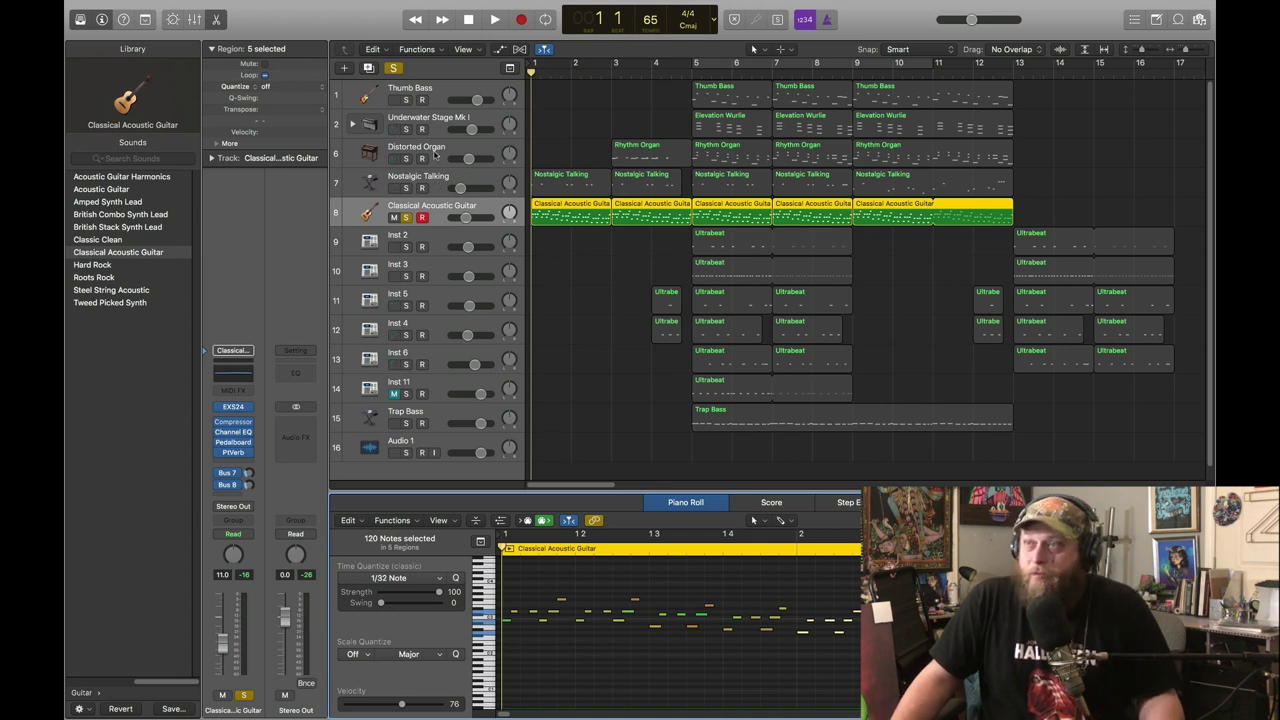
Step: Solo Nostalgic Talking instead of the guitar and audition it alone
left_click(438, 186)
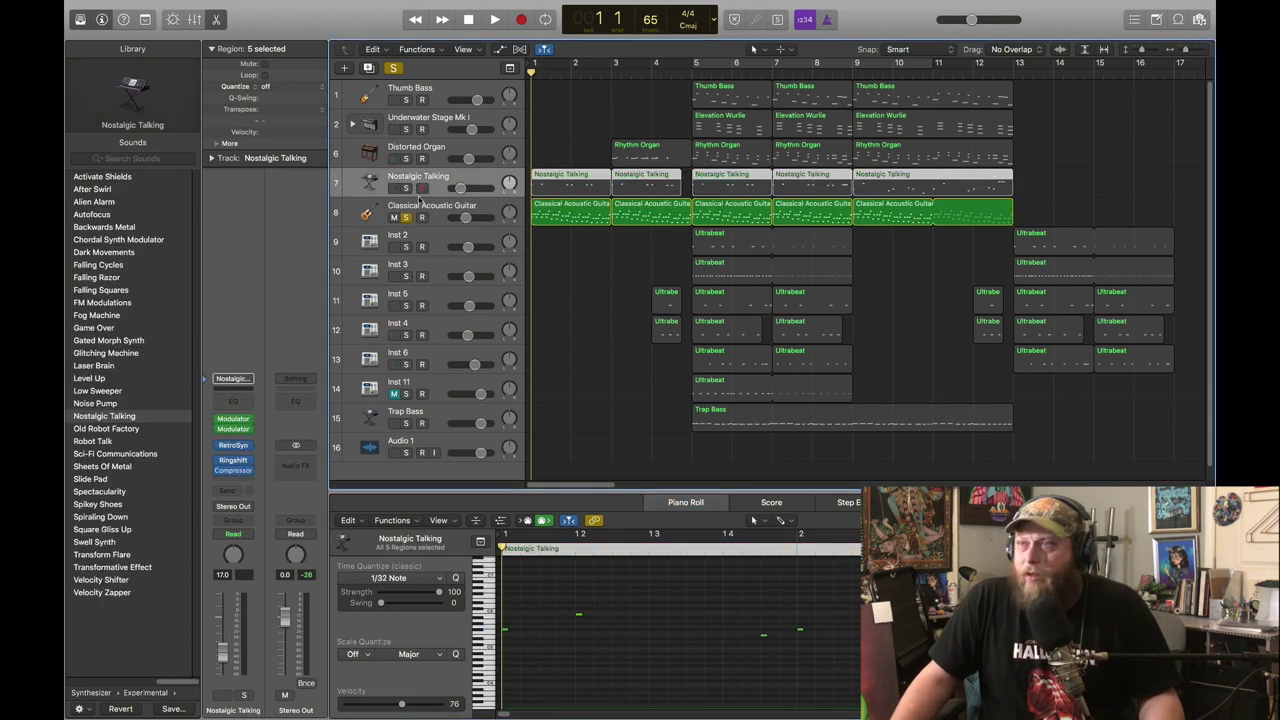
left_click(405, 188)
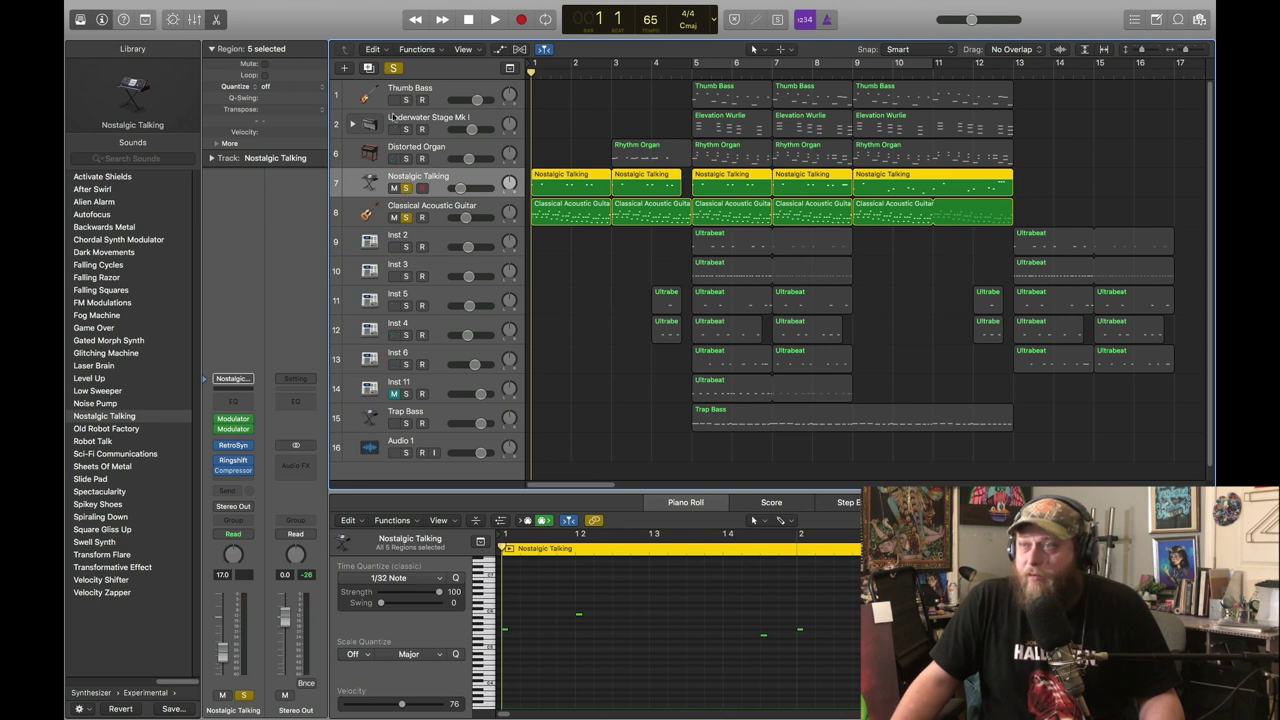
left_click(407, 217)
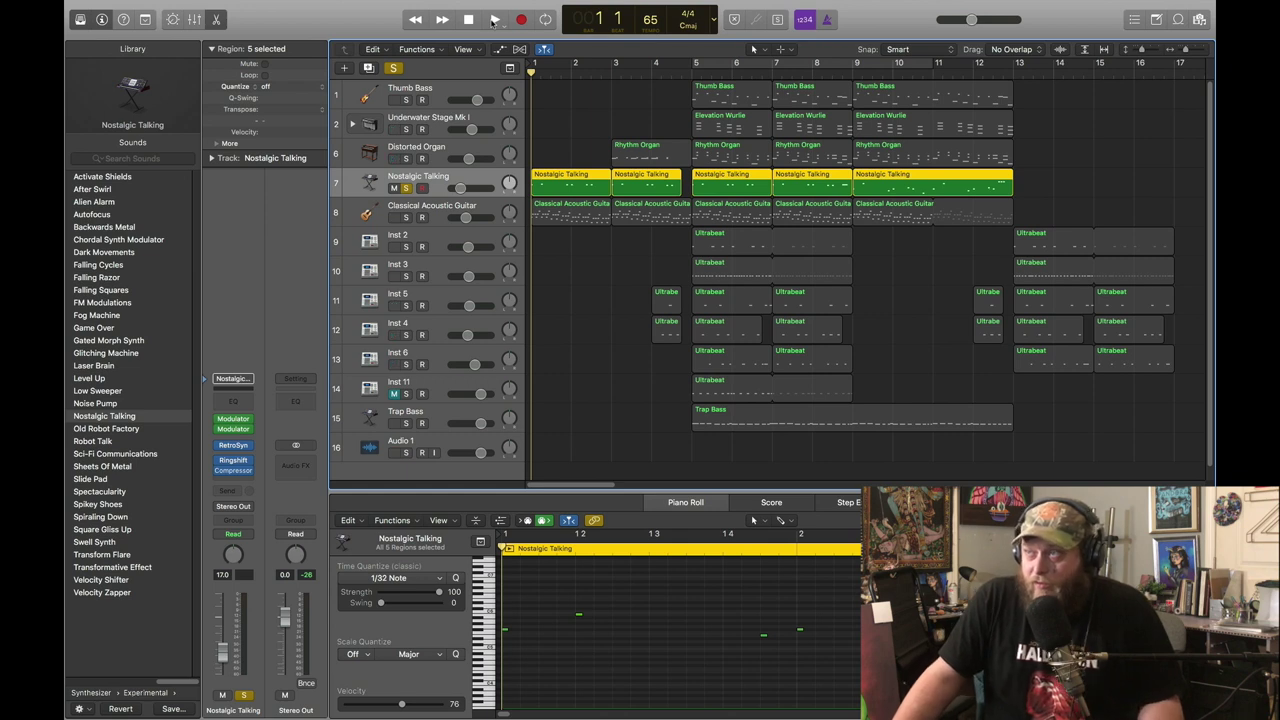
left_click(494, 20)
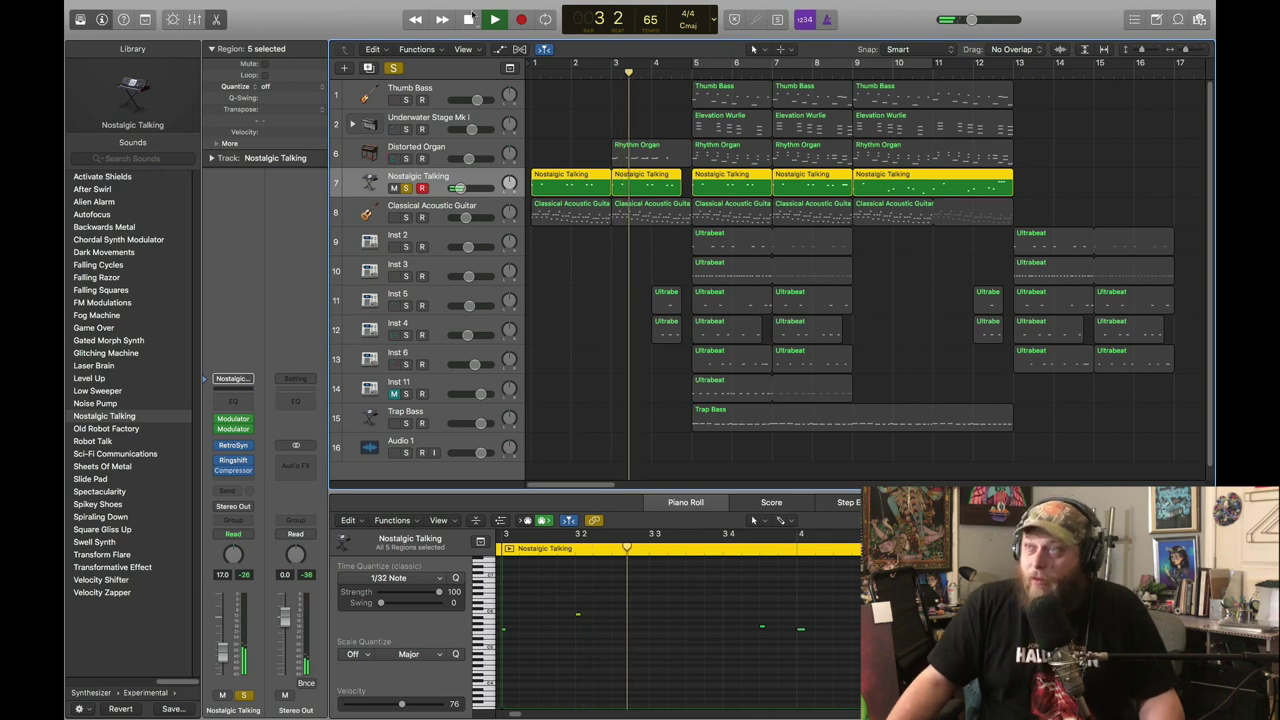
left_click(468, 19)
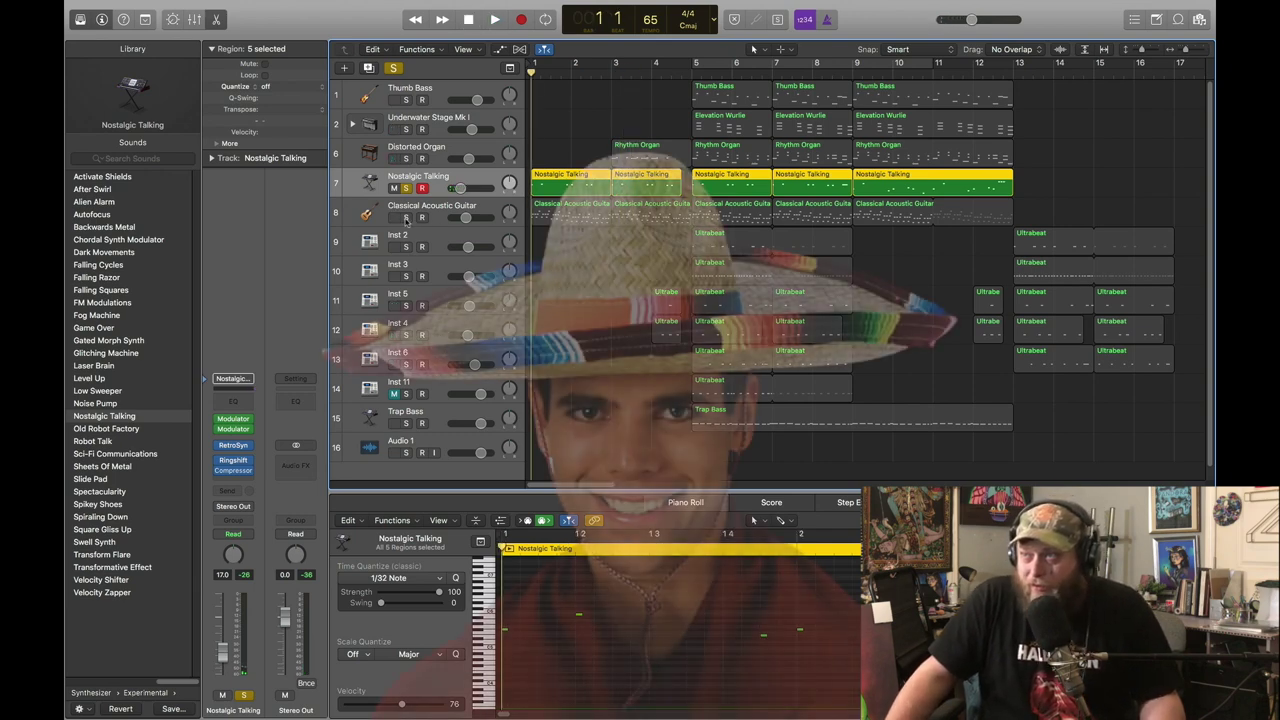
Step: Play the talking and guitar parts together, then select the Distorted Organ track
left_click(496, 19)
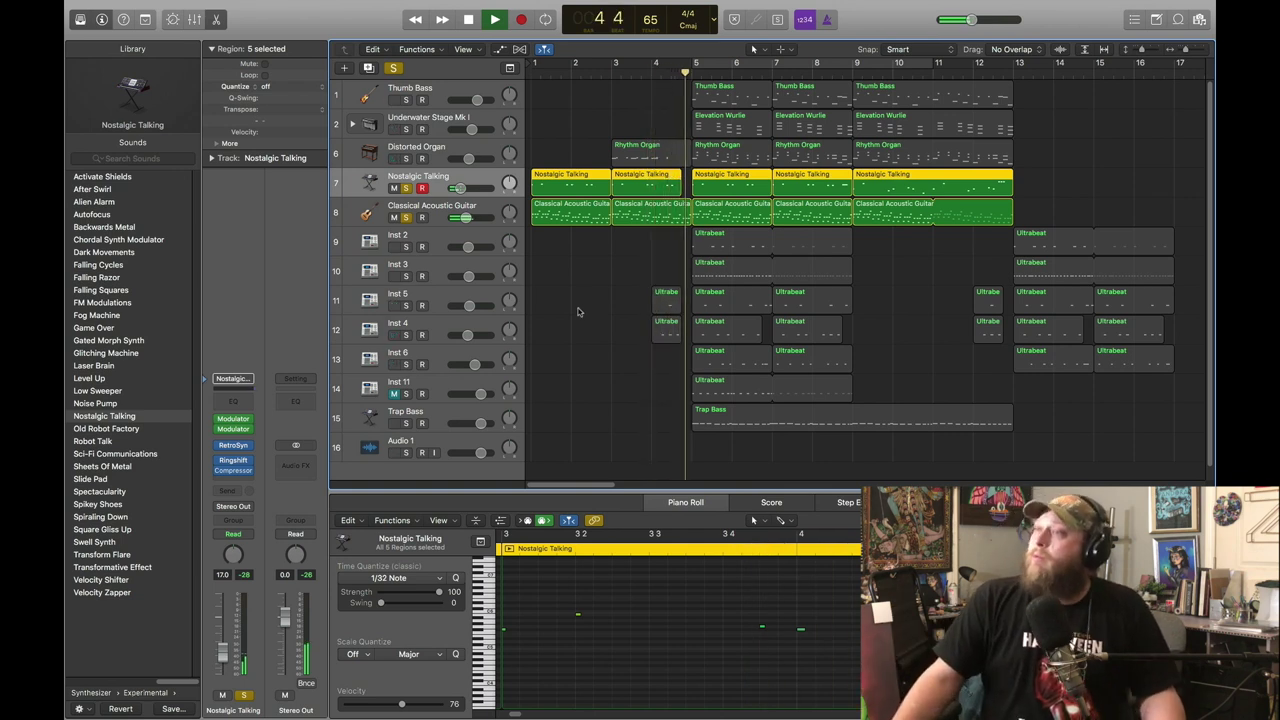
mouse_move(478, 37)
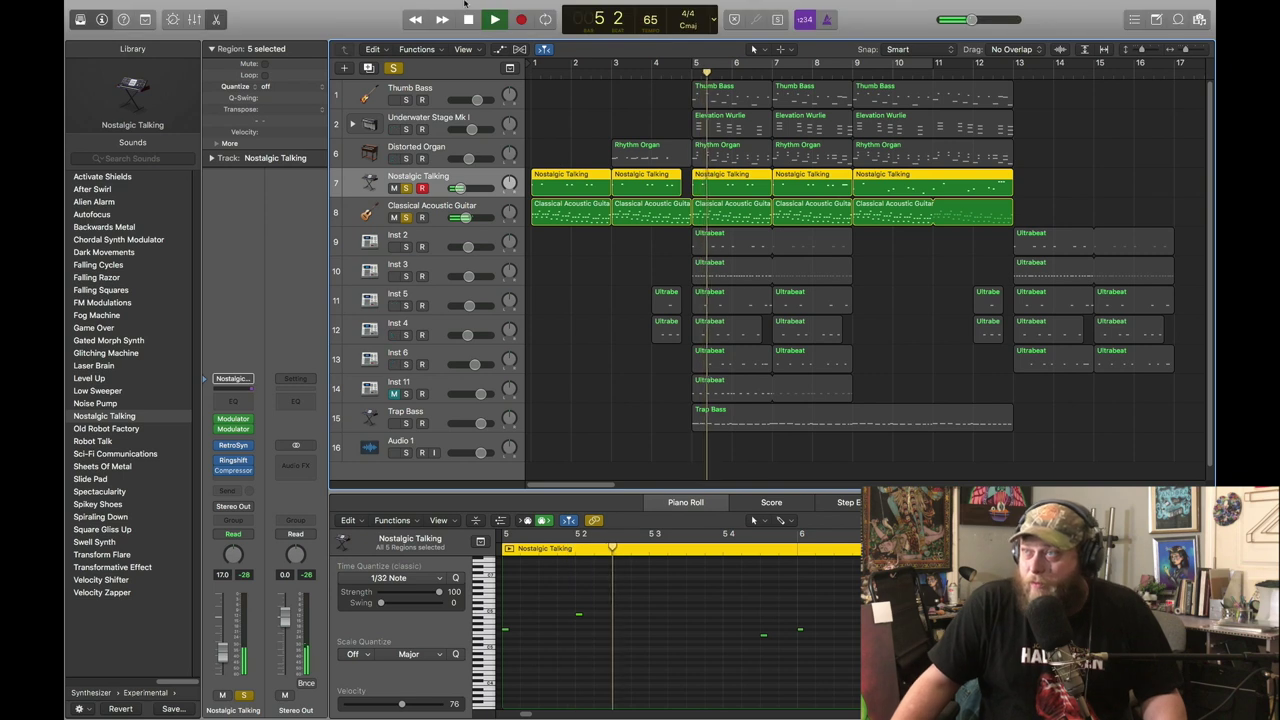
key("space")
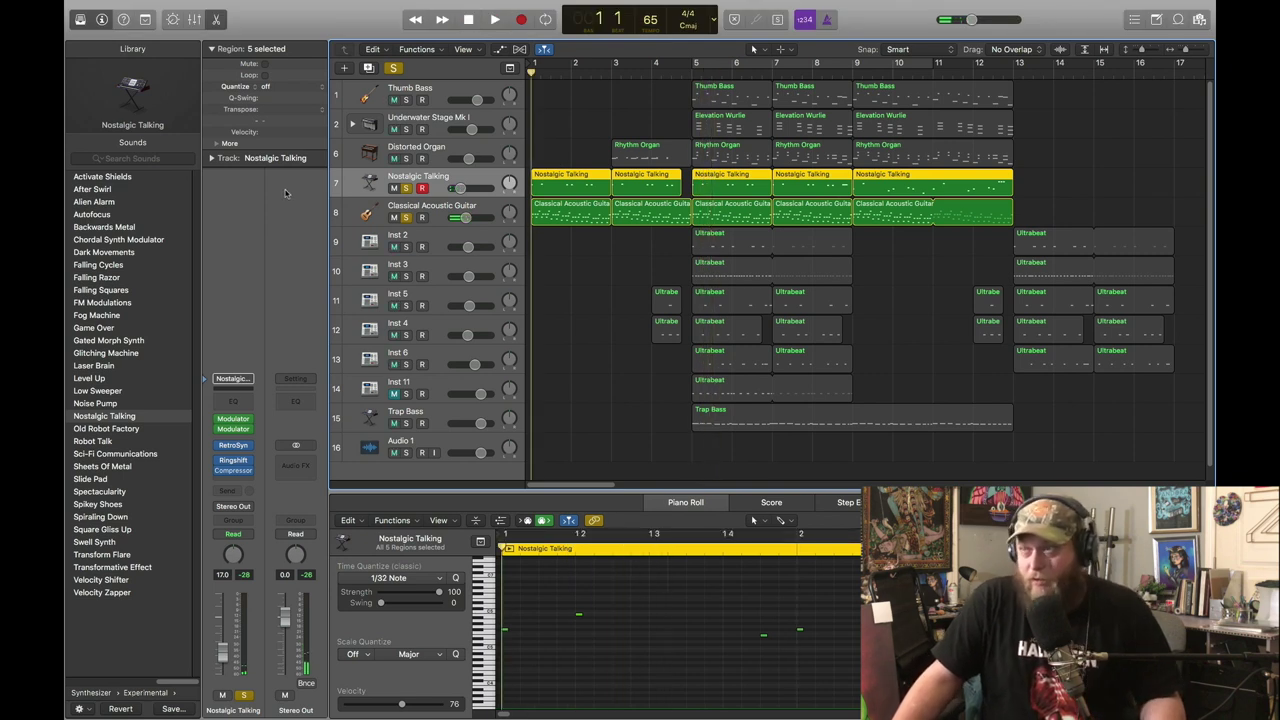
left_click(443, 153)
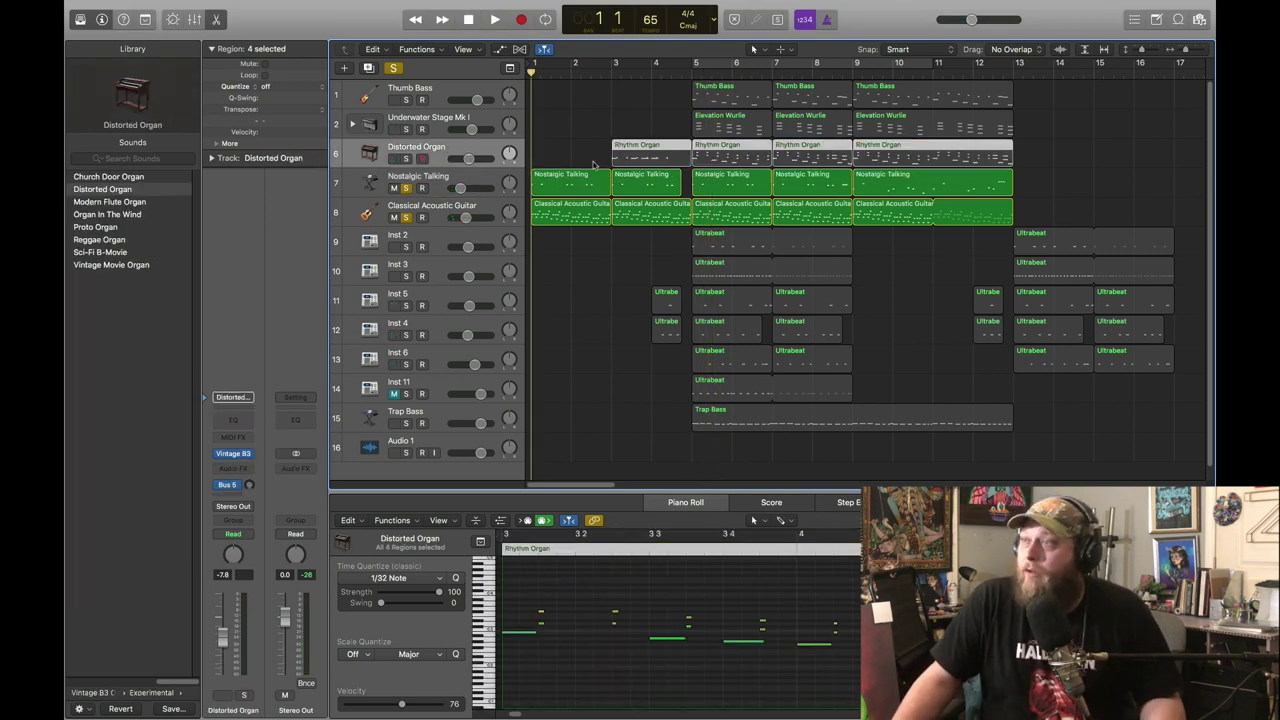
Step: Solo only Distorted Organ, play it from bar 3, then remove its solo
left_click(406, 159)
left_click_drag(407, 188, 408, 213)
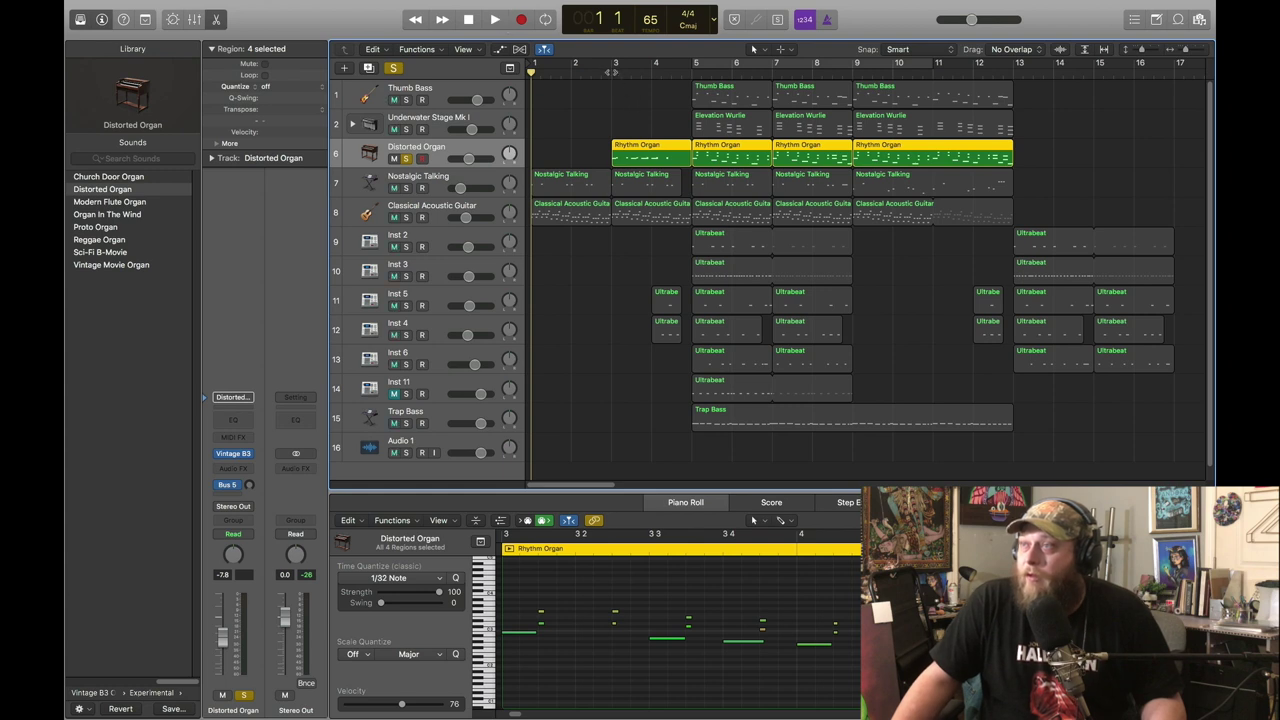
left_click(612, 70)
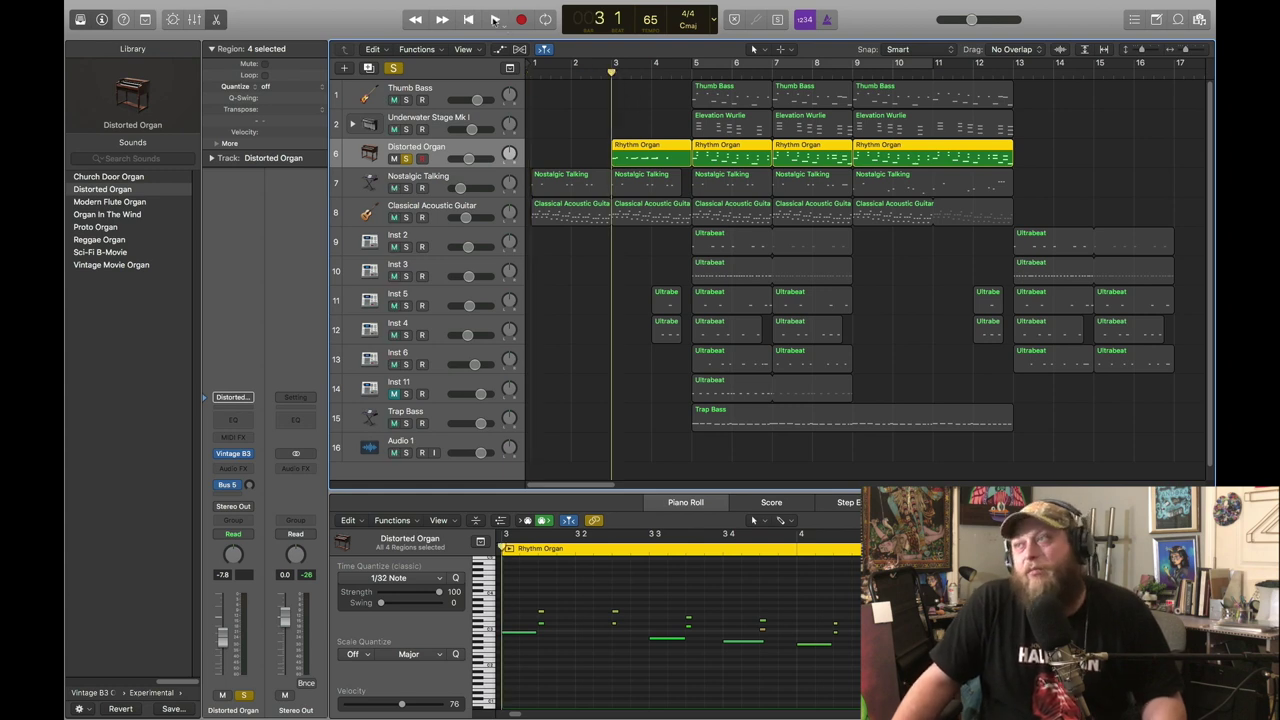
left_click(494, 19)
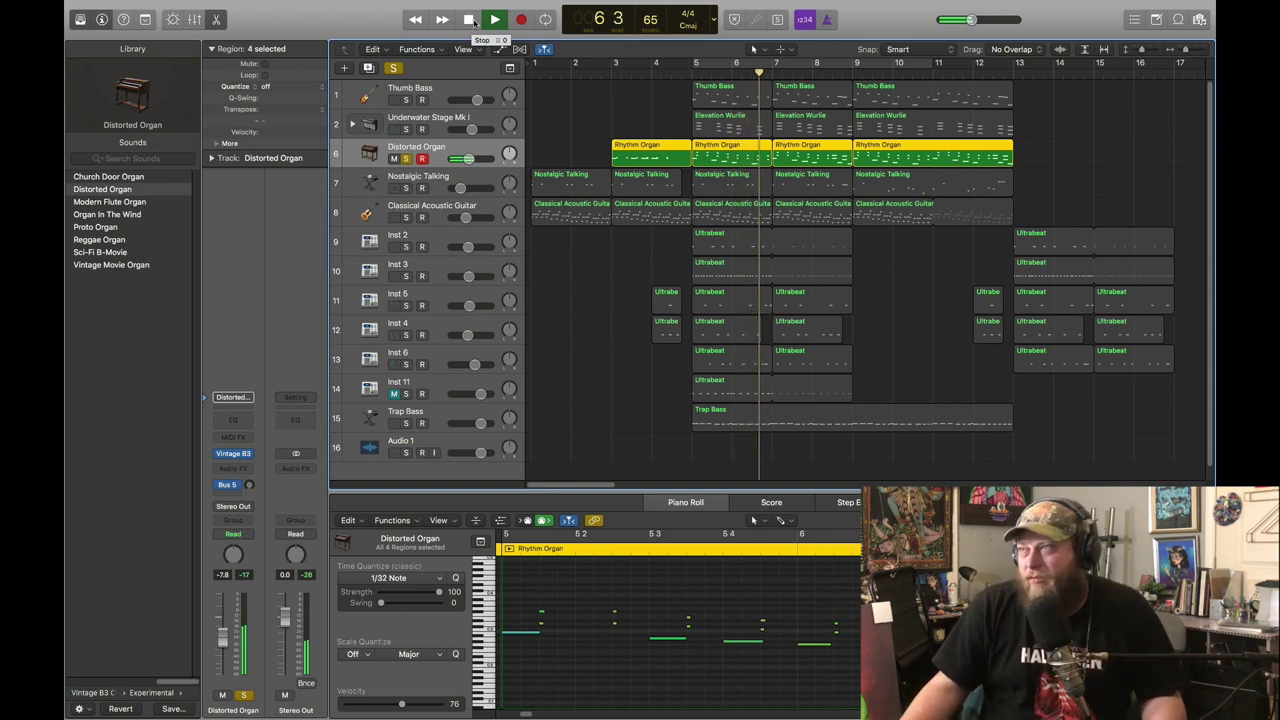
left_click(469, 19)
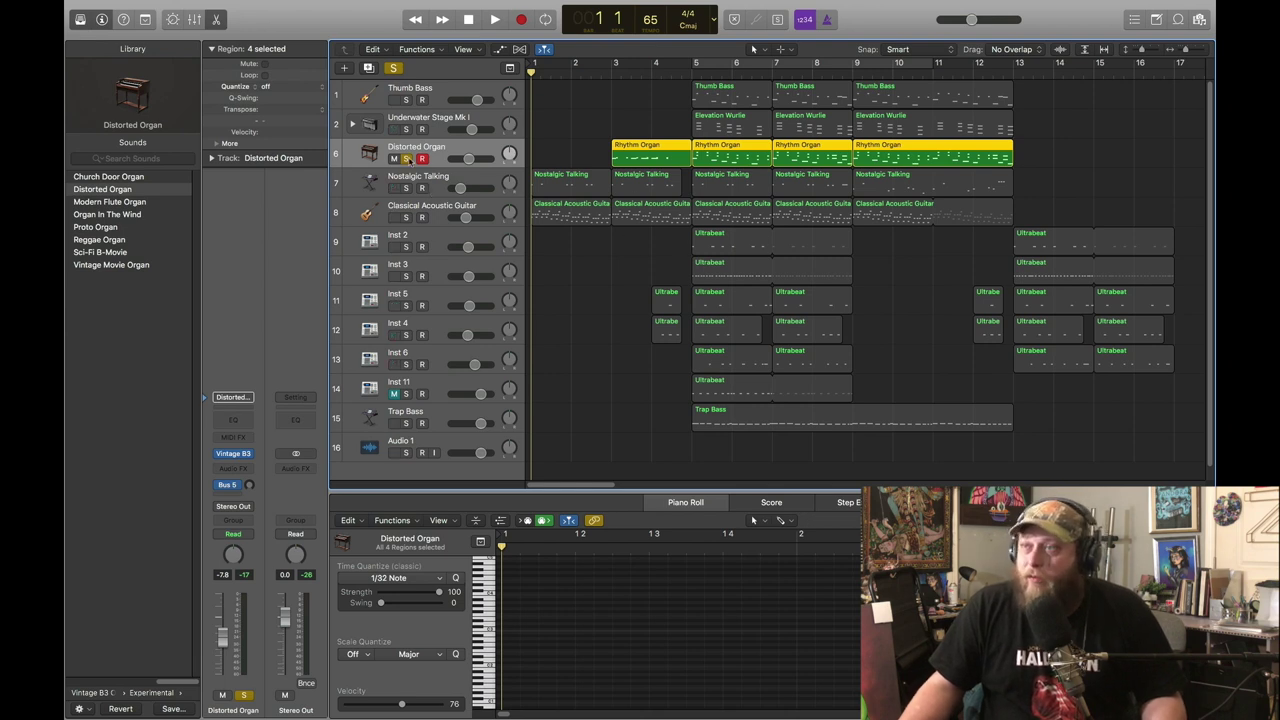
left_click(406, 158)
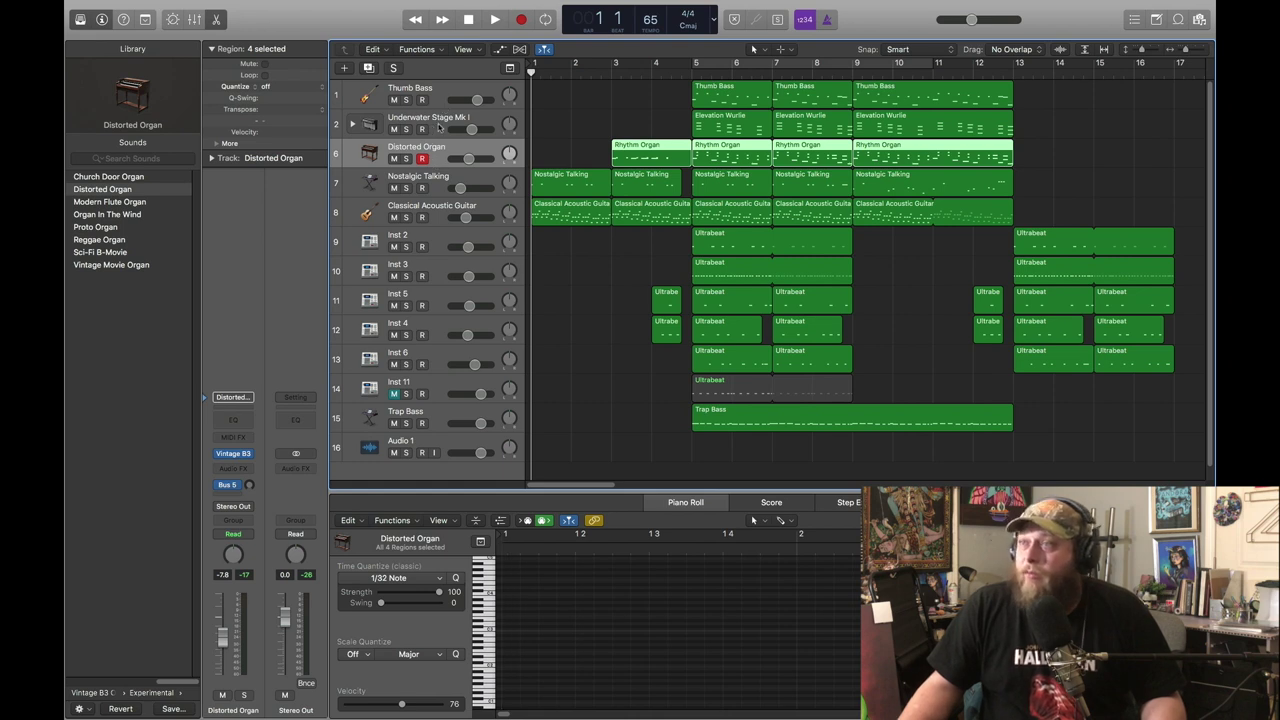
Step: Solo Underwater Stage Mk I and play its Wurlie part from bar 5
left_click(438, 126)
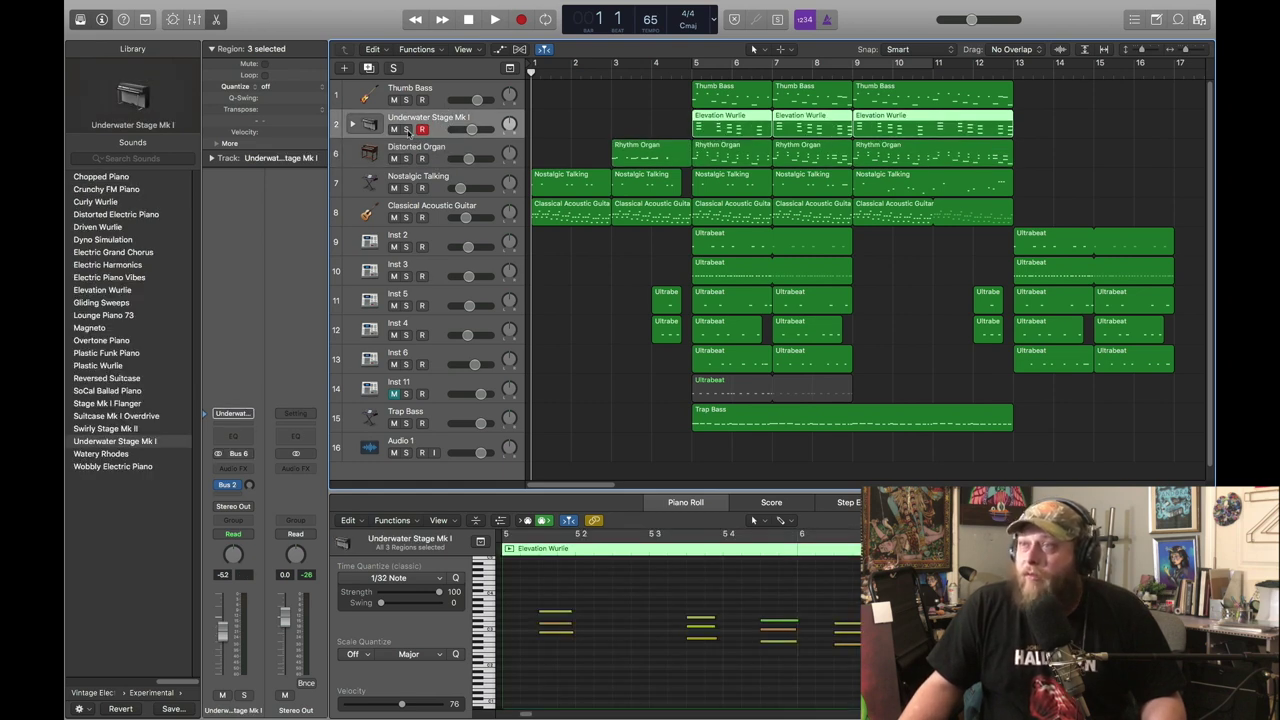
left_click(406, 129)
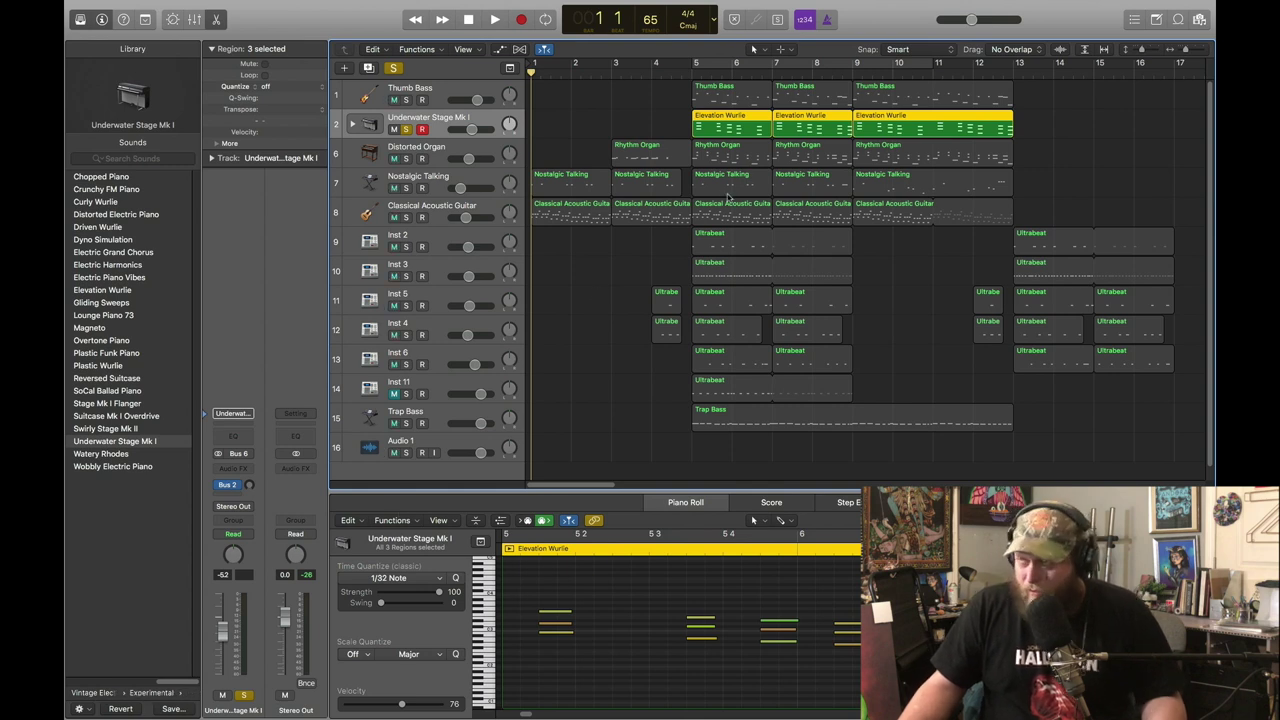
left_click(696, 74)
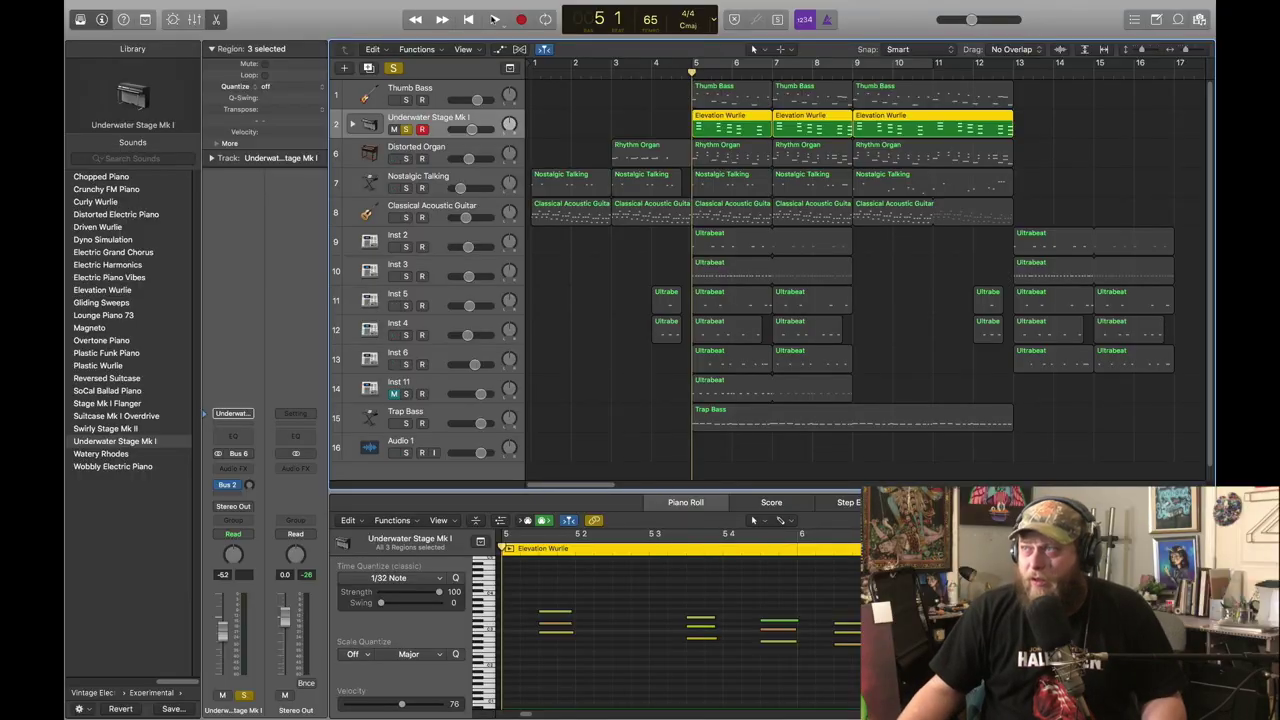
left_click(494, 19)
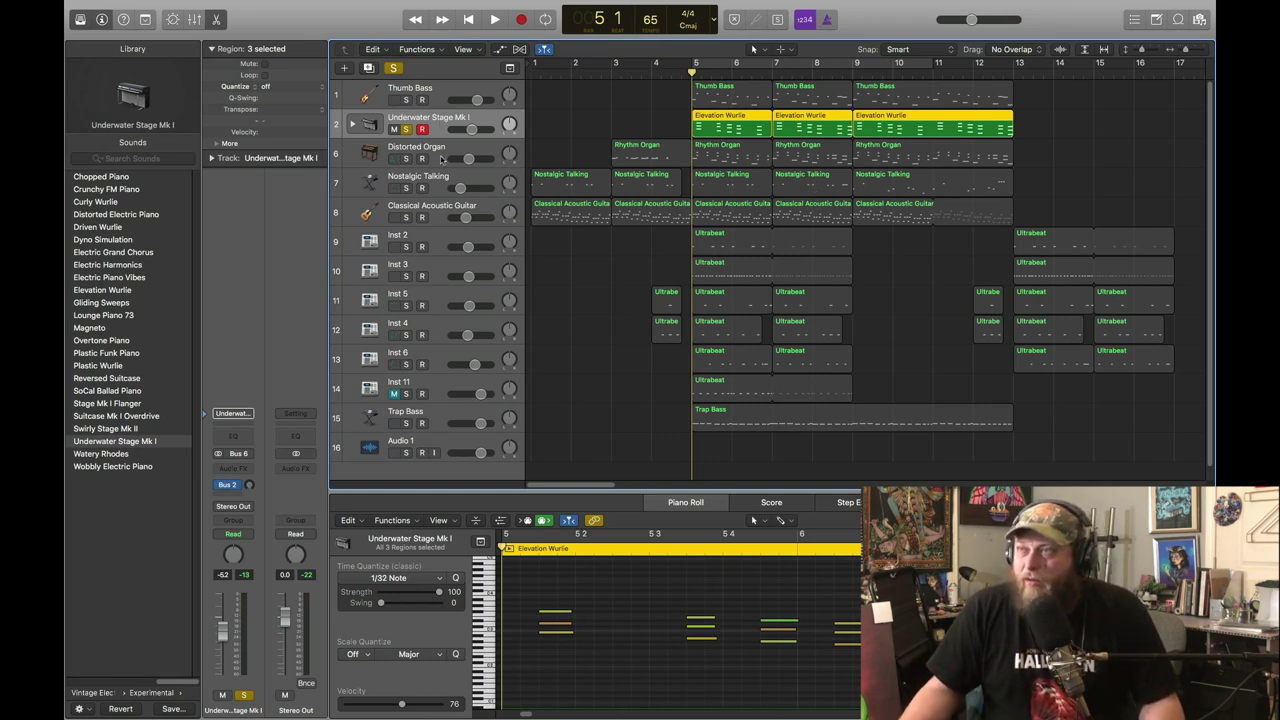
Step: Move the solo from Underwater Stage Mk I to Thumb Bass and audition it from bar 5
left_click(438, 93)
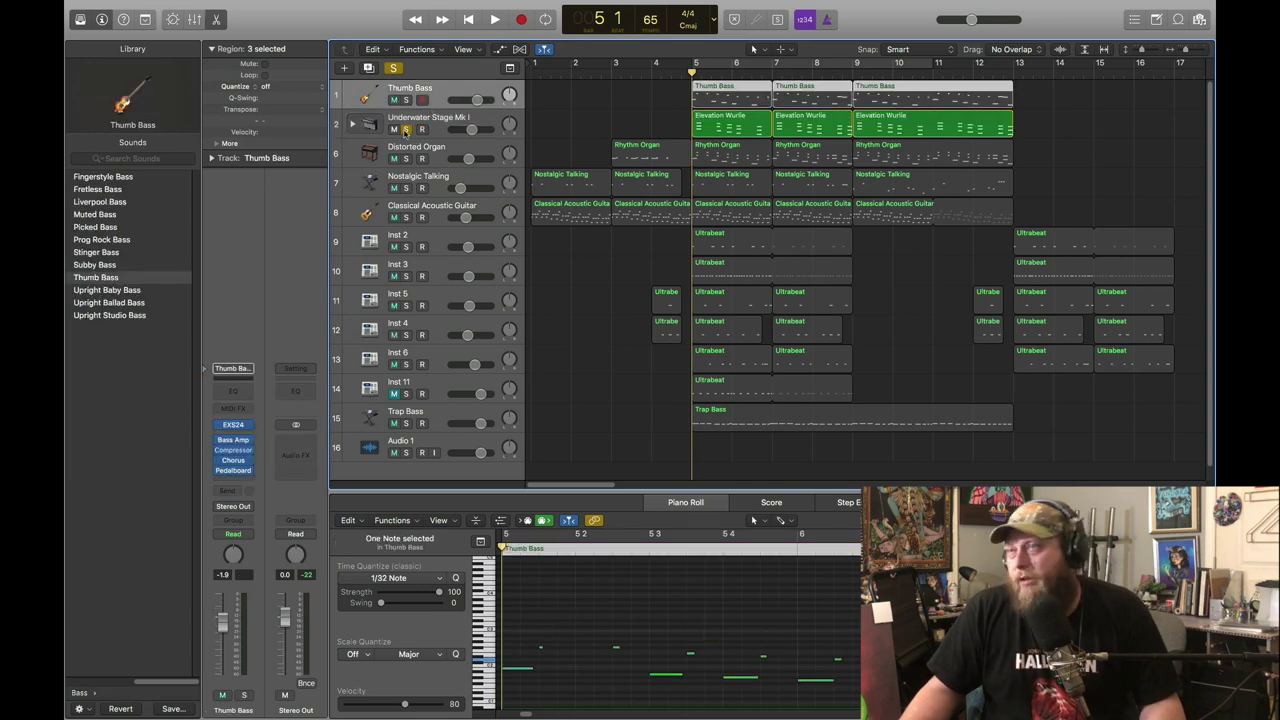
left_click(405, 129)
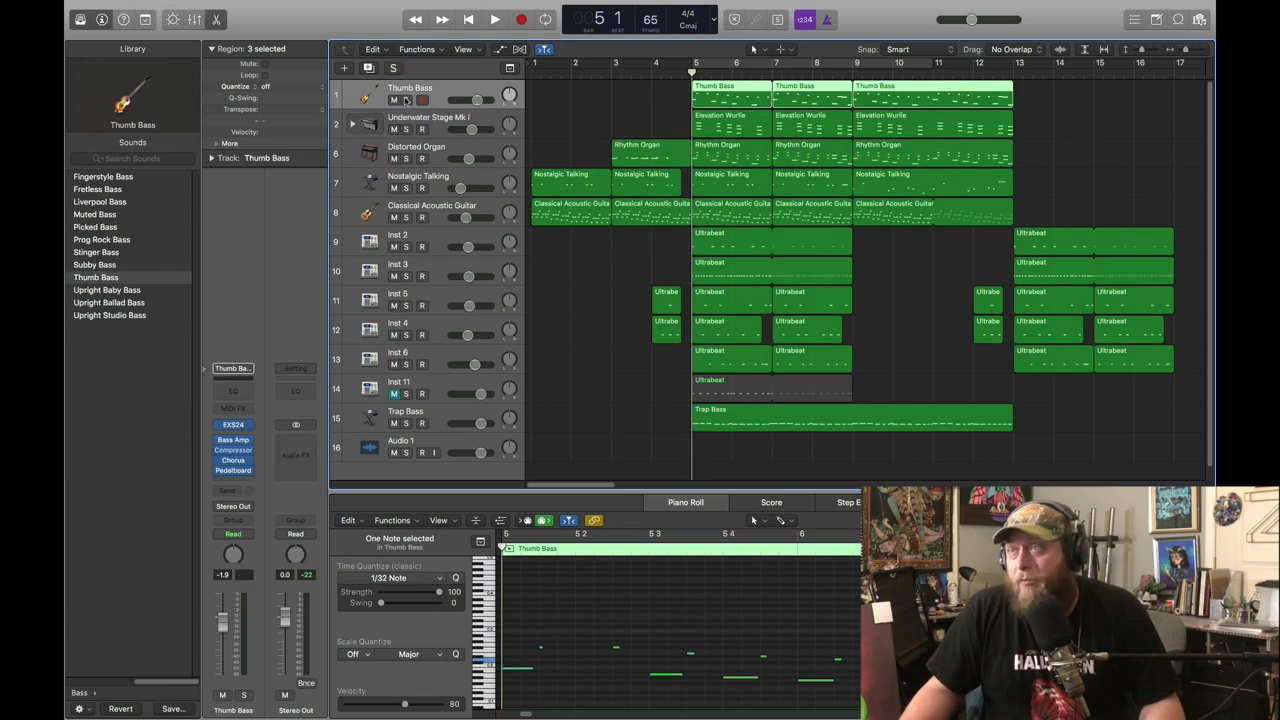
left_click(405, 100)
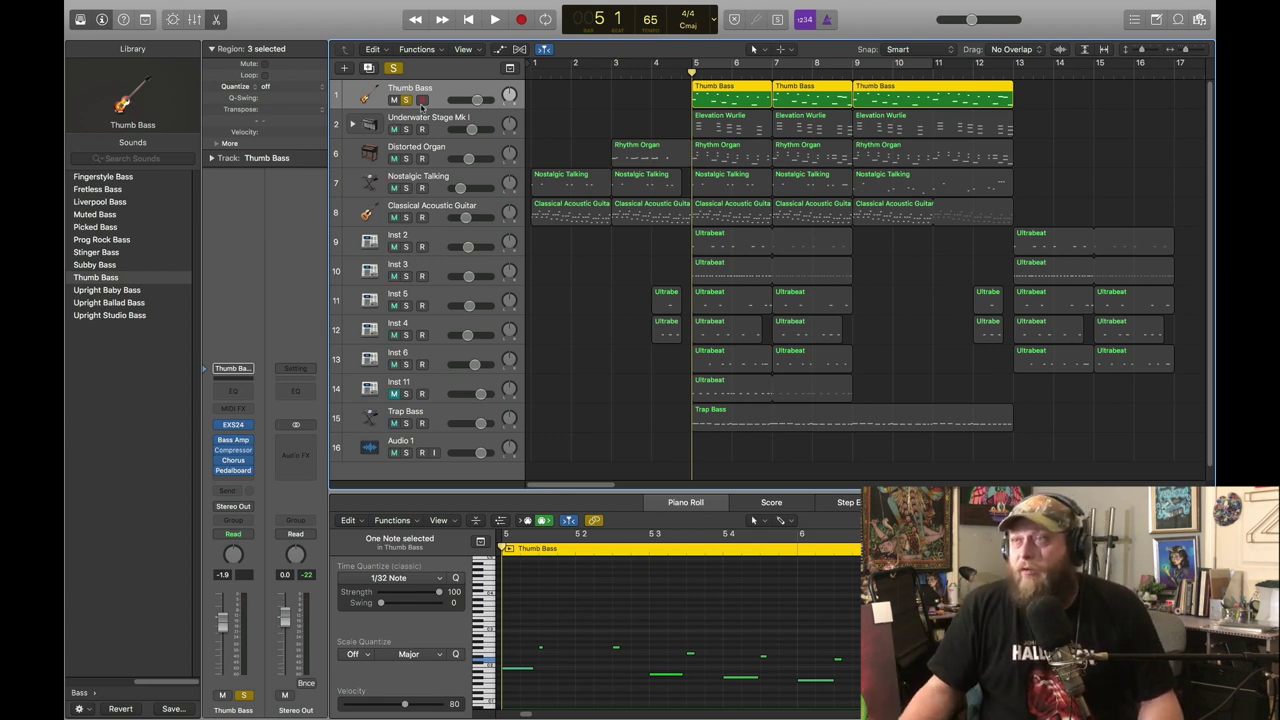
left_click(494, 20)
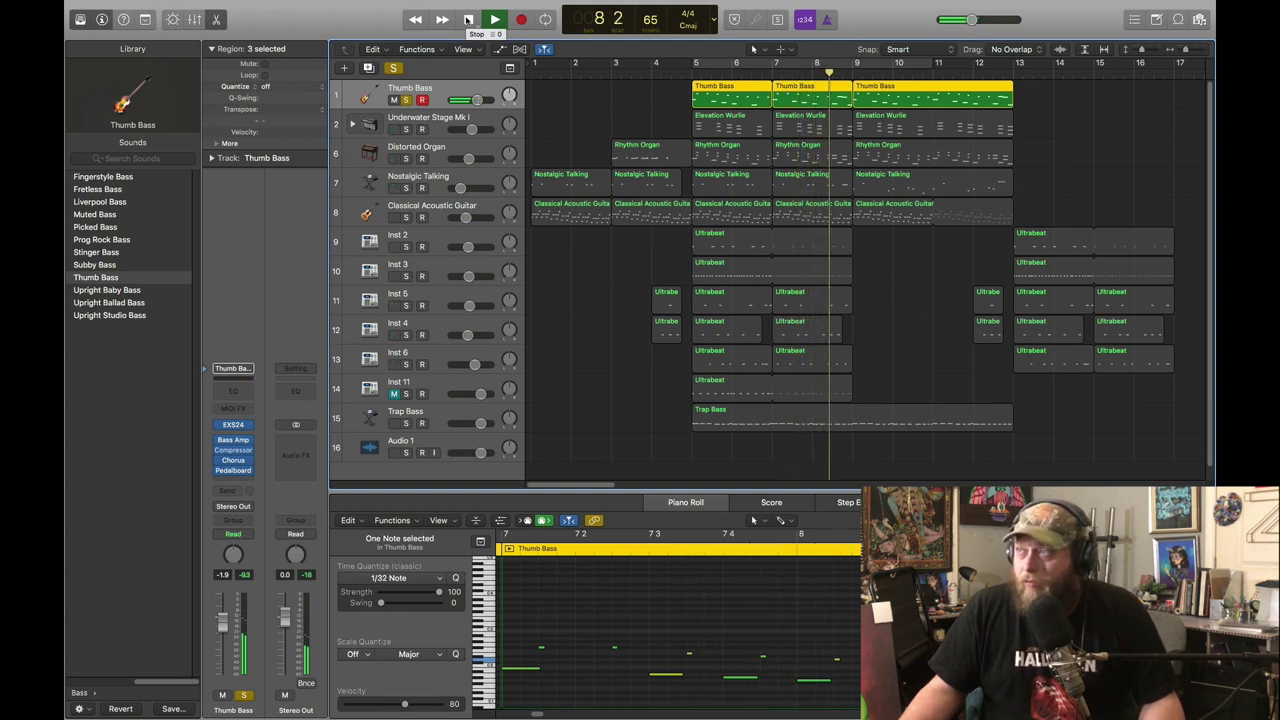
left_click(468, 19)
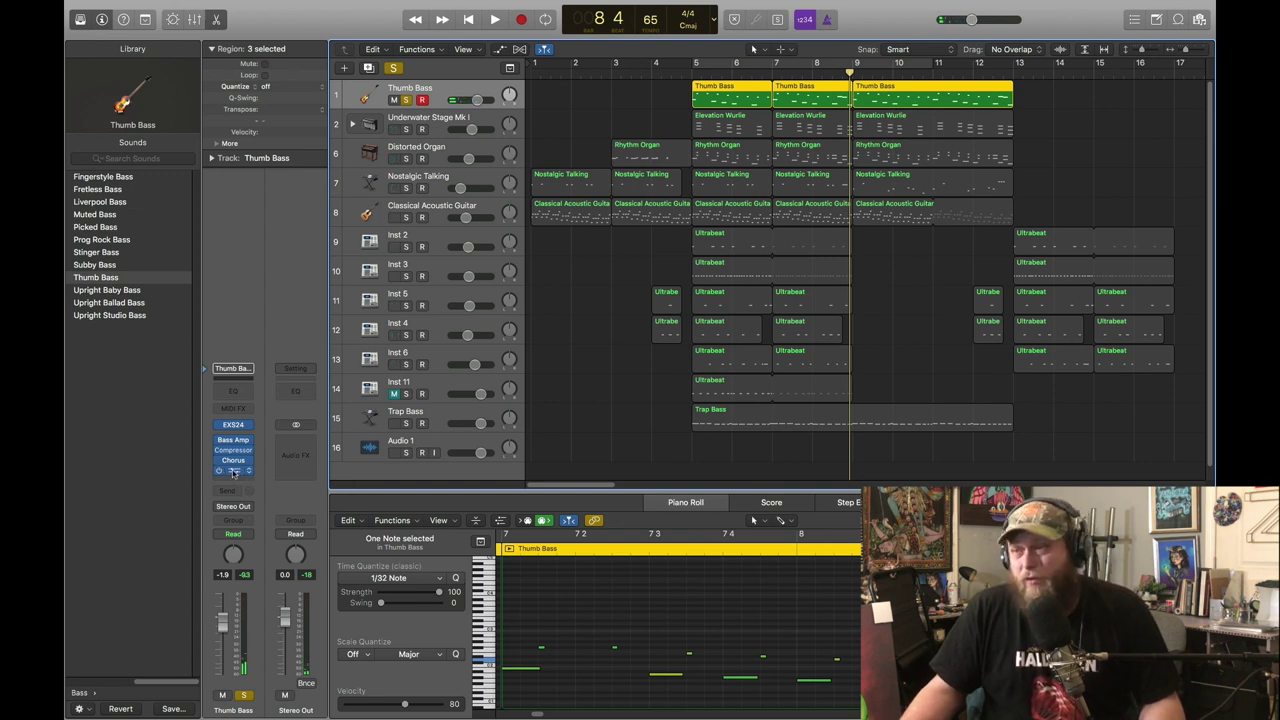
Step: Inspect the Thumb Bass Pedalboard effect and put the playhead back at bar 5
left_click(234, 472)
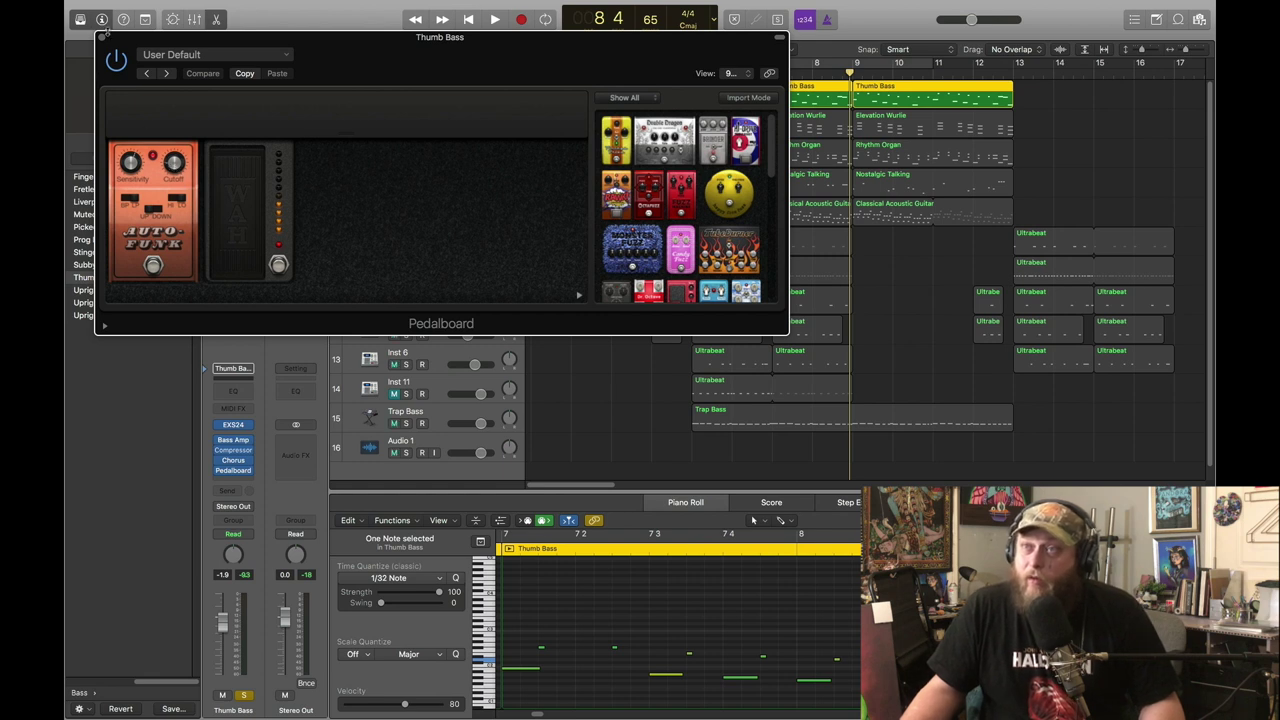
left_click(102, 39)
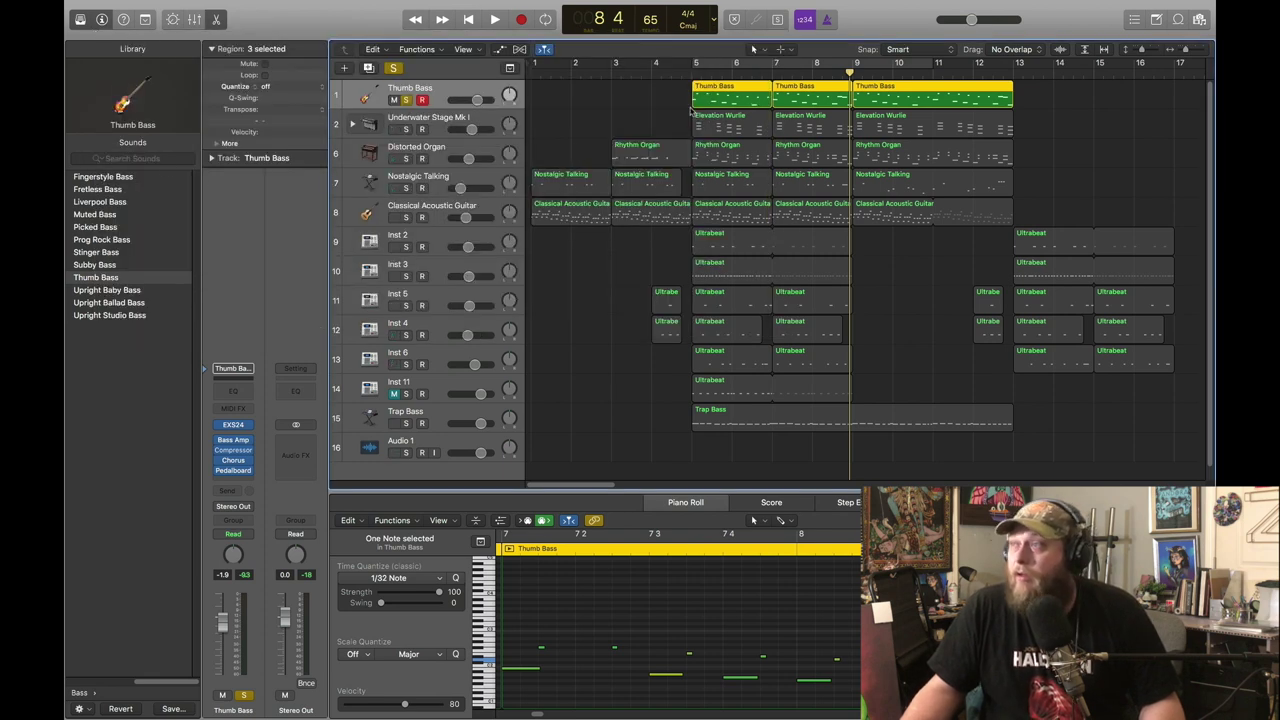
left_click(692, 74)
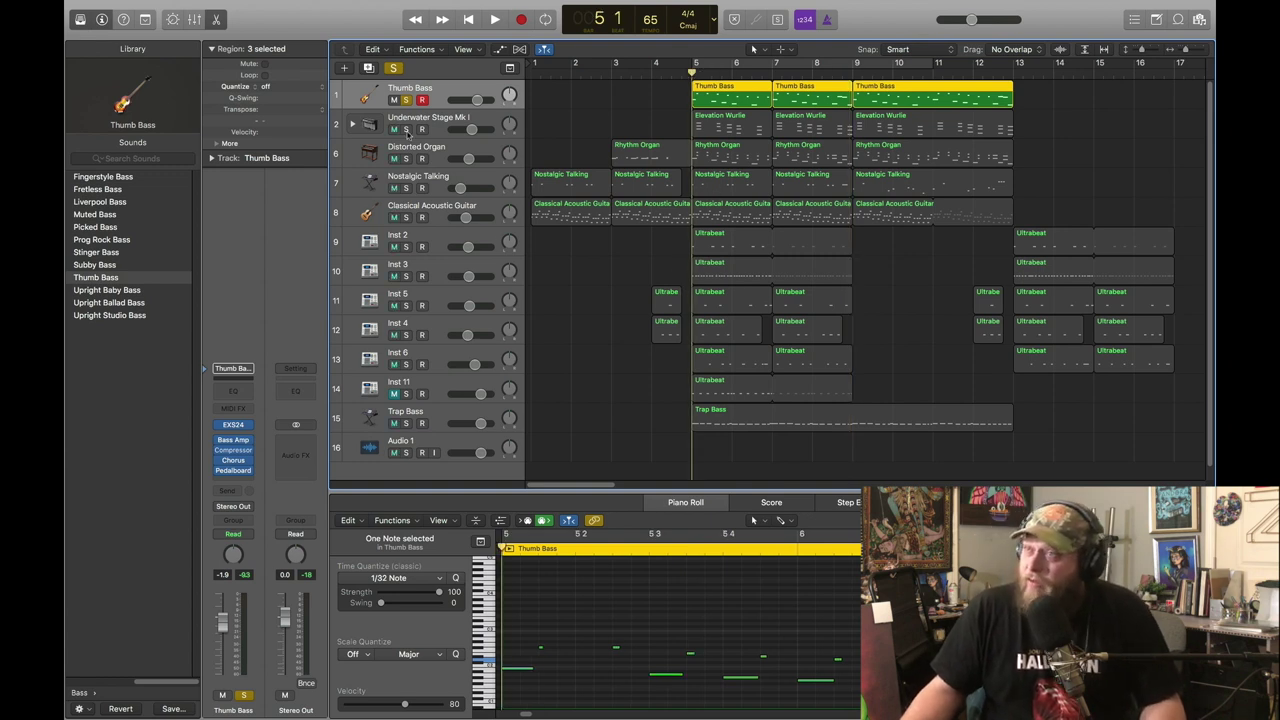
Step: Switch the solo from Thumb Bass to Trap Bass, audition it, then unsolo it
left_click(437, 419)
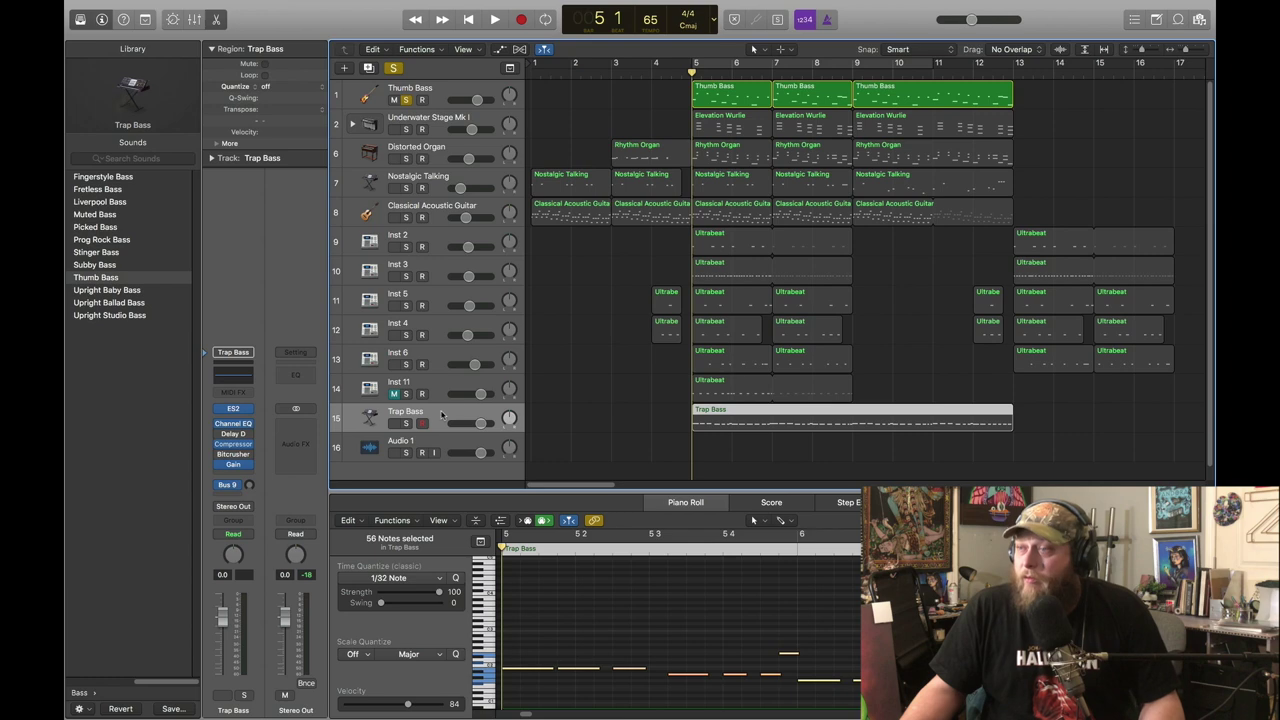
left_click(406, 100)
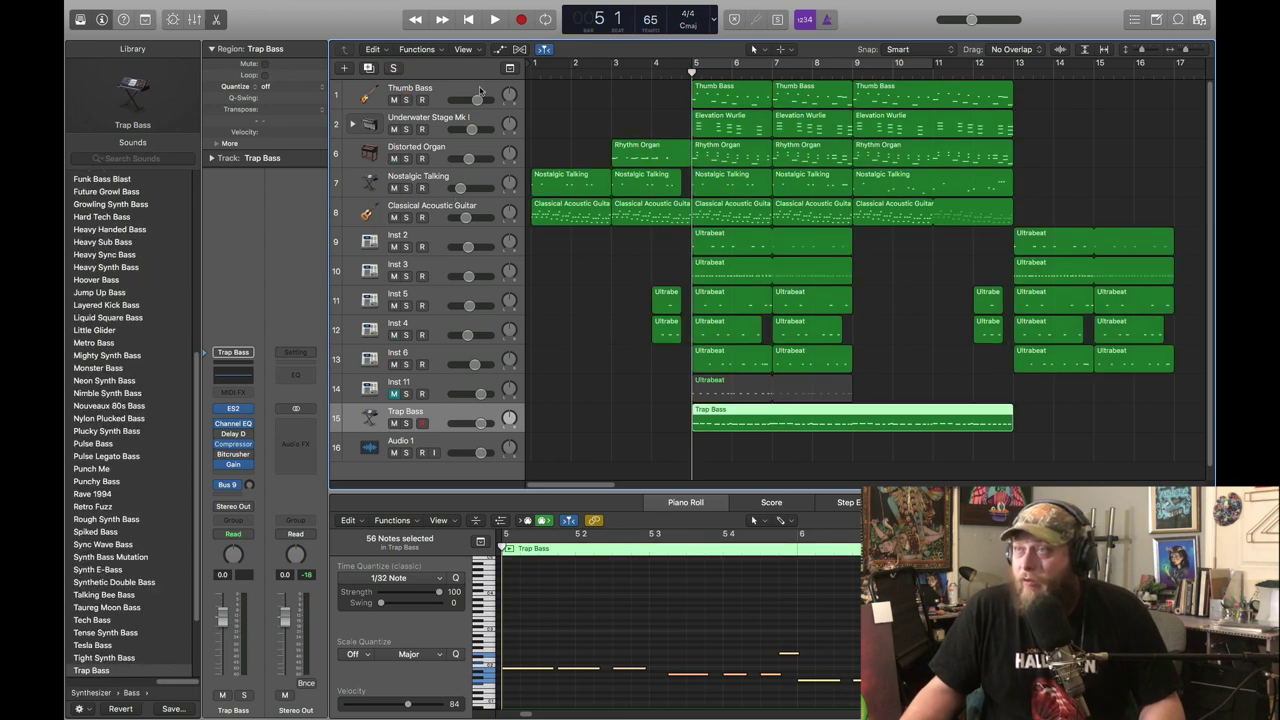
left_click(406, 424)
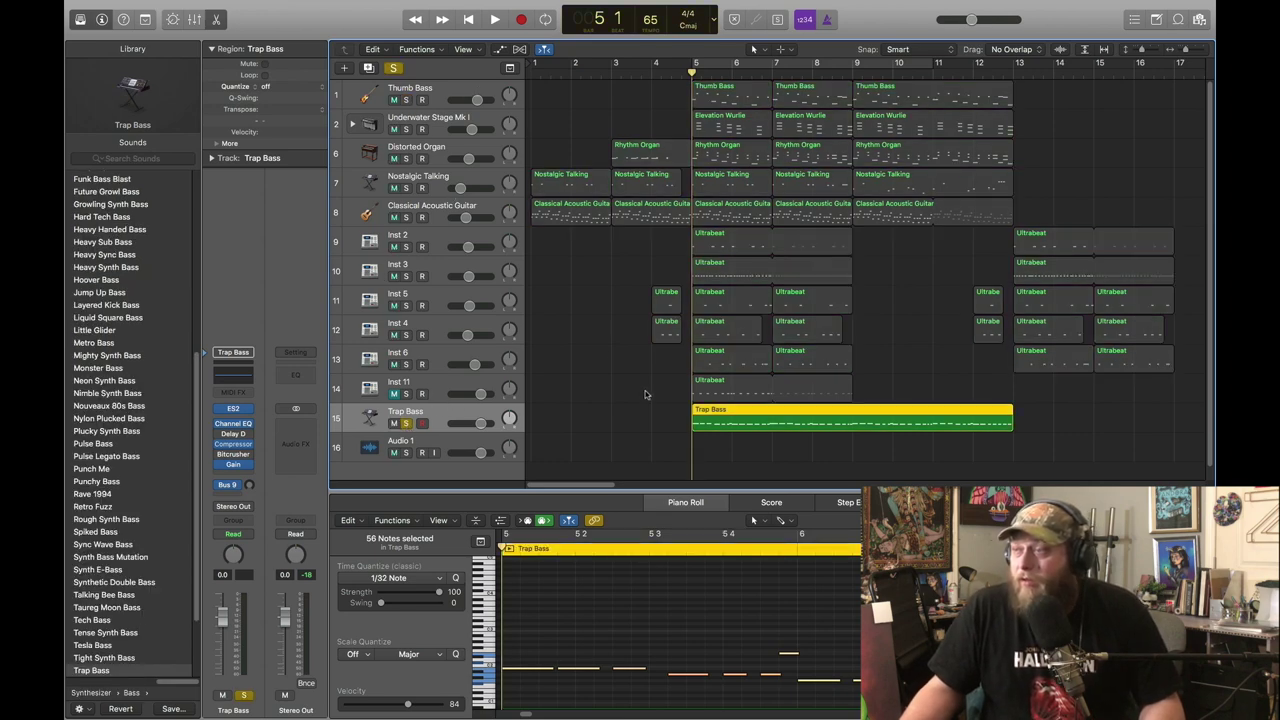
left_click(494, 19)
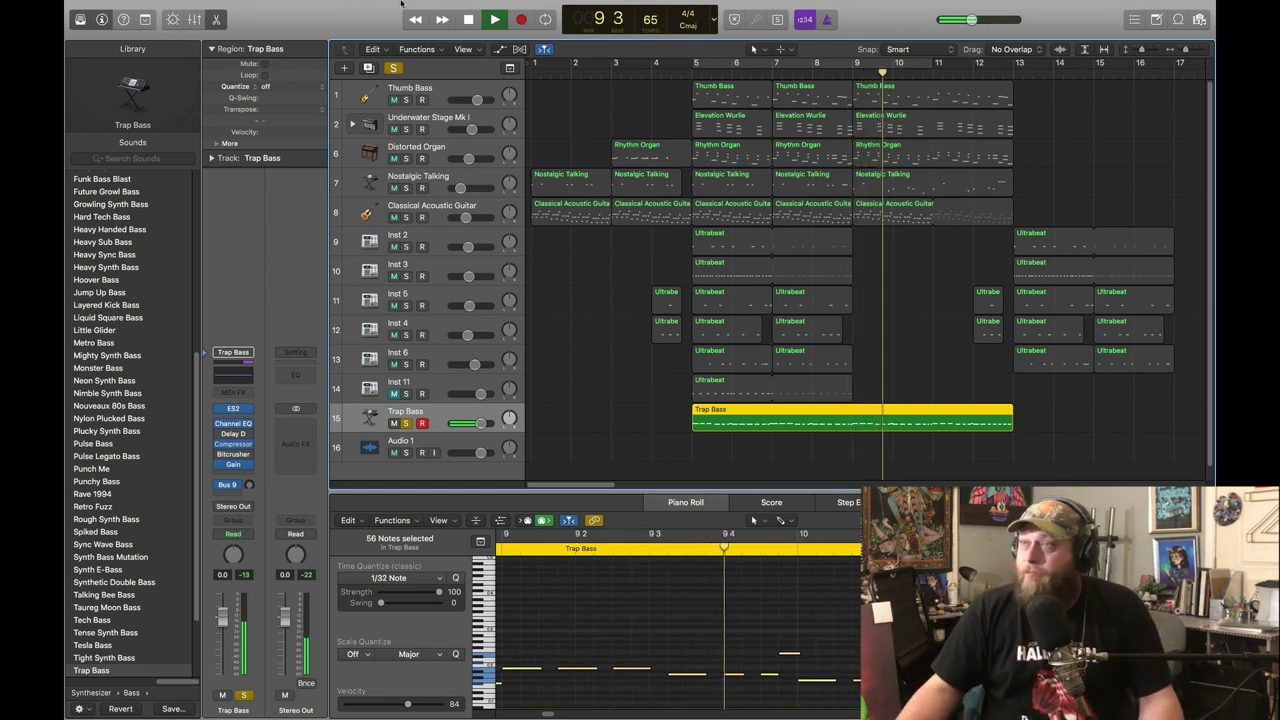
left_click(468, 20)
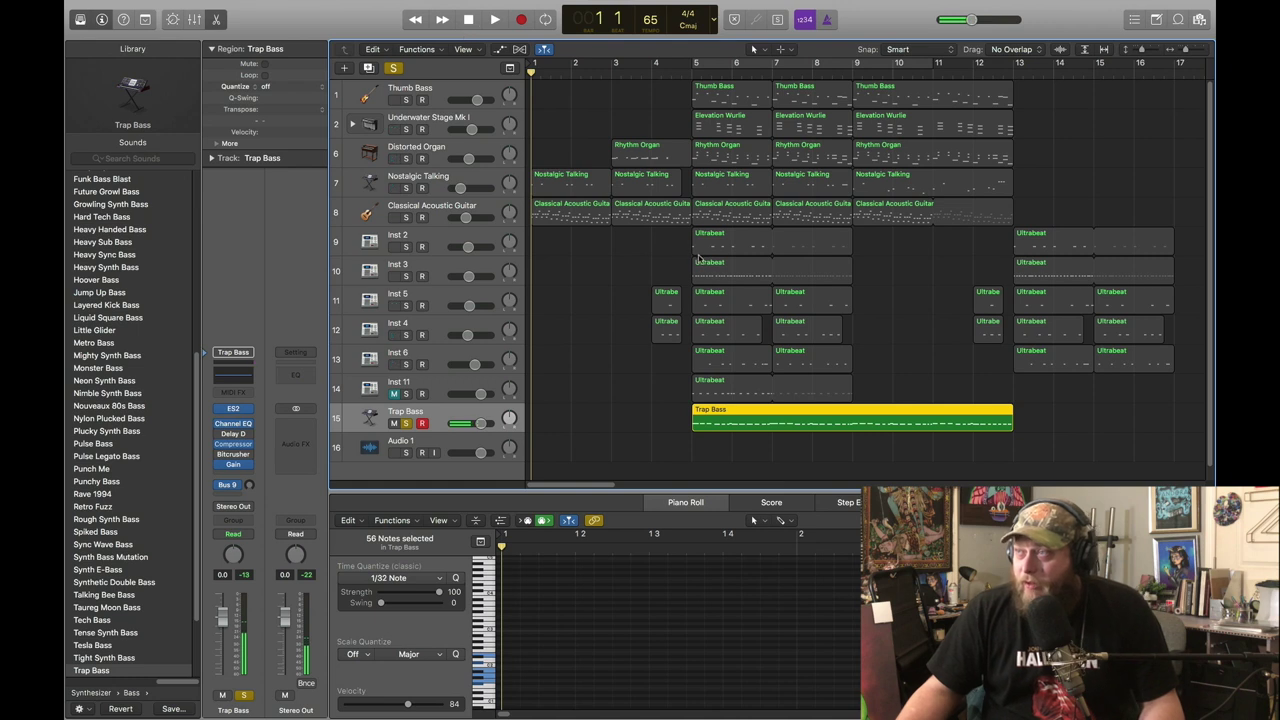
left_click(394, 68)
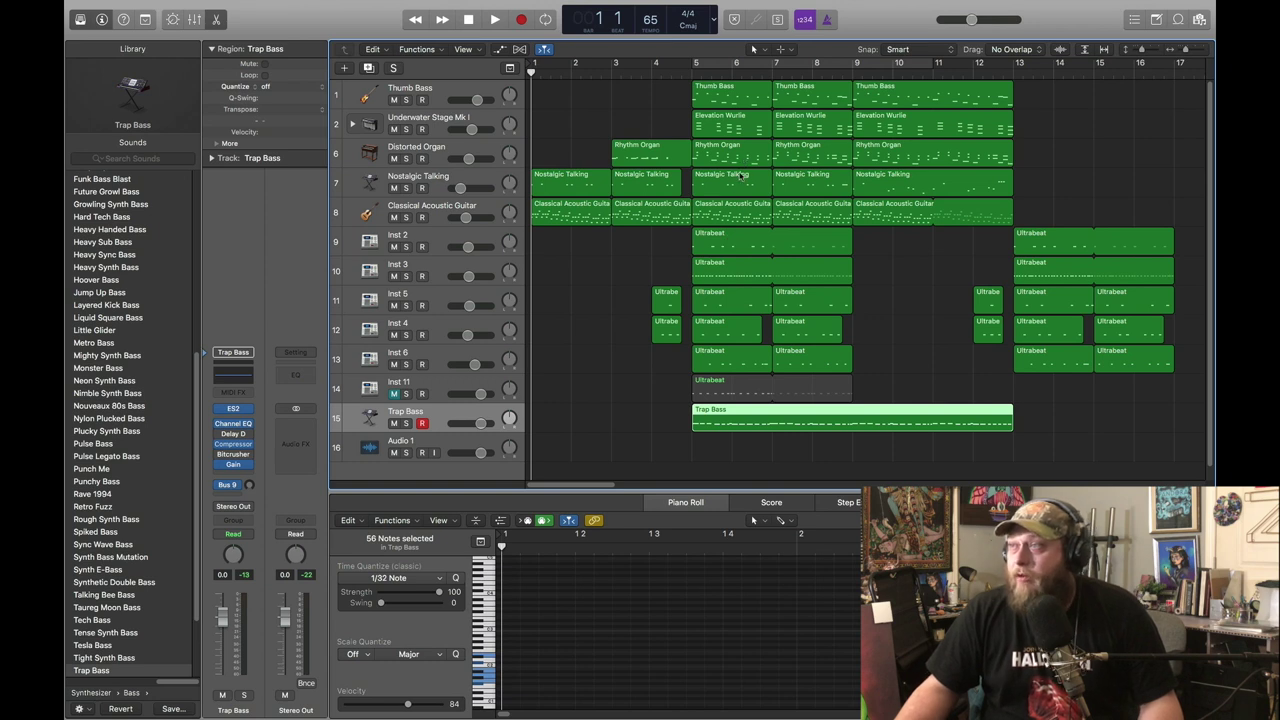
Step: Select Inst 2 and inspect its Ultrabeat kit, including the Clave voice
left_click(720, 235)
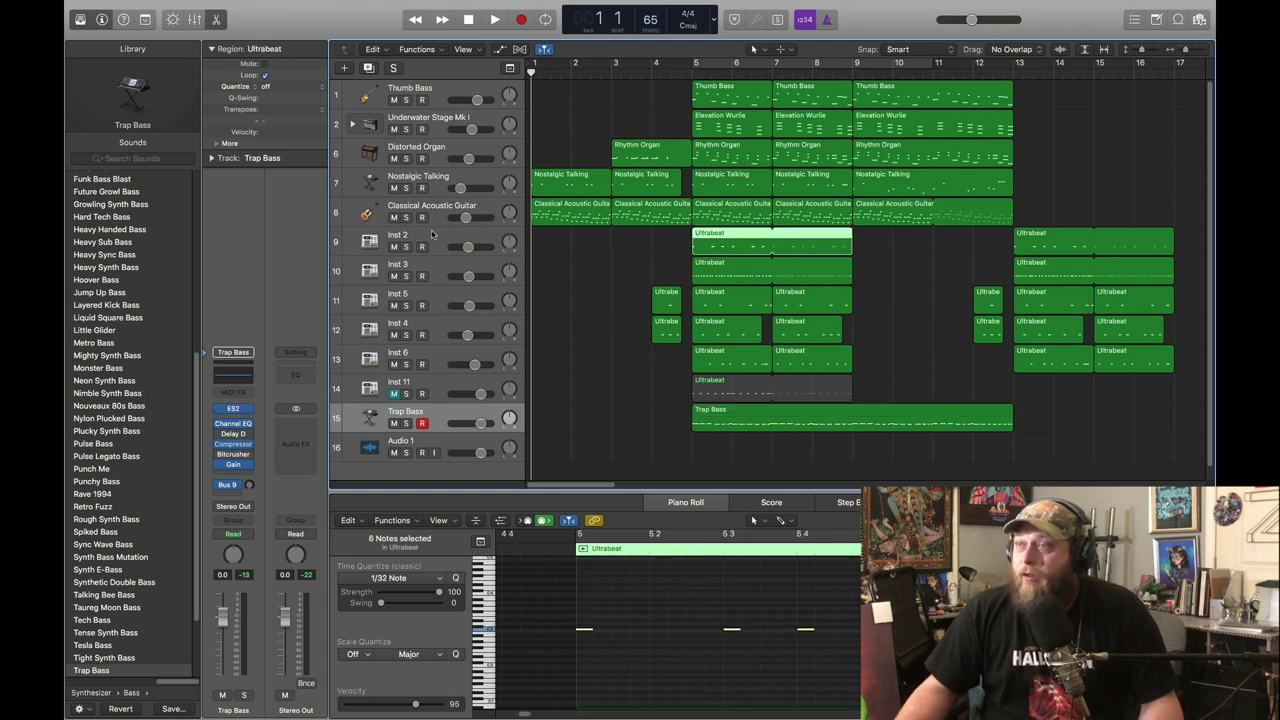
left_click(433, 236)
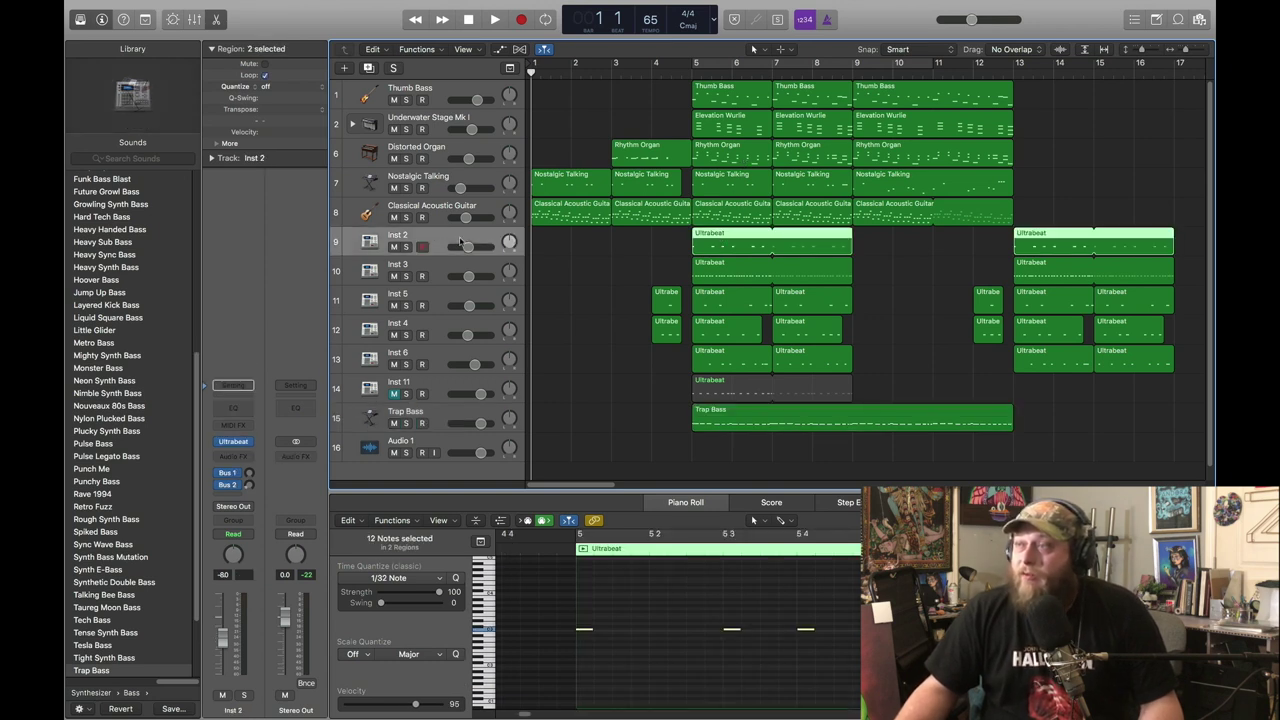
left_click(234, 442)
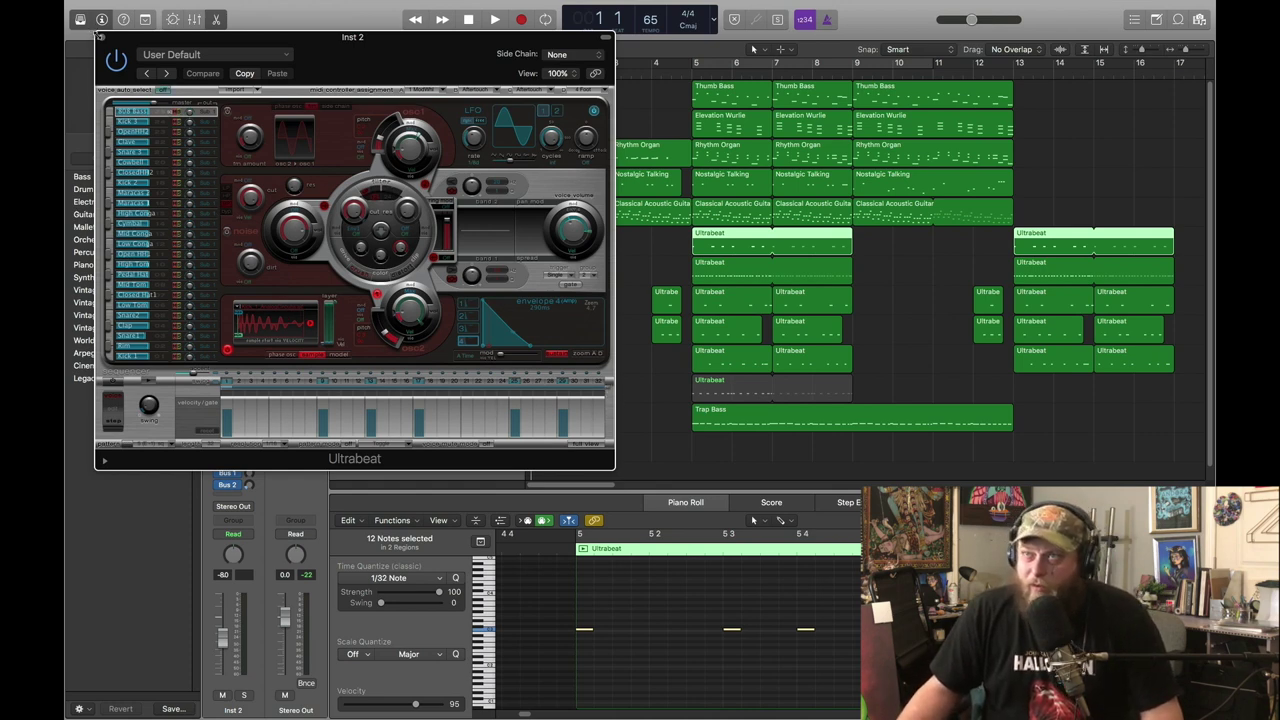
left_click(101, 38)
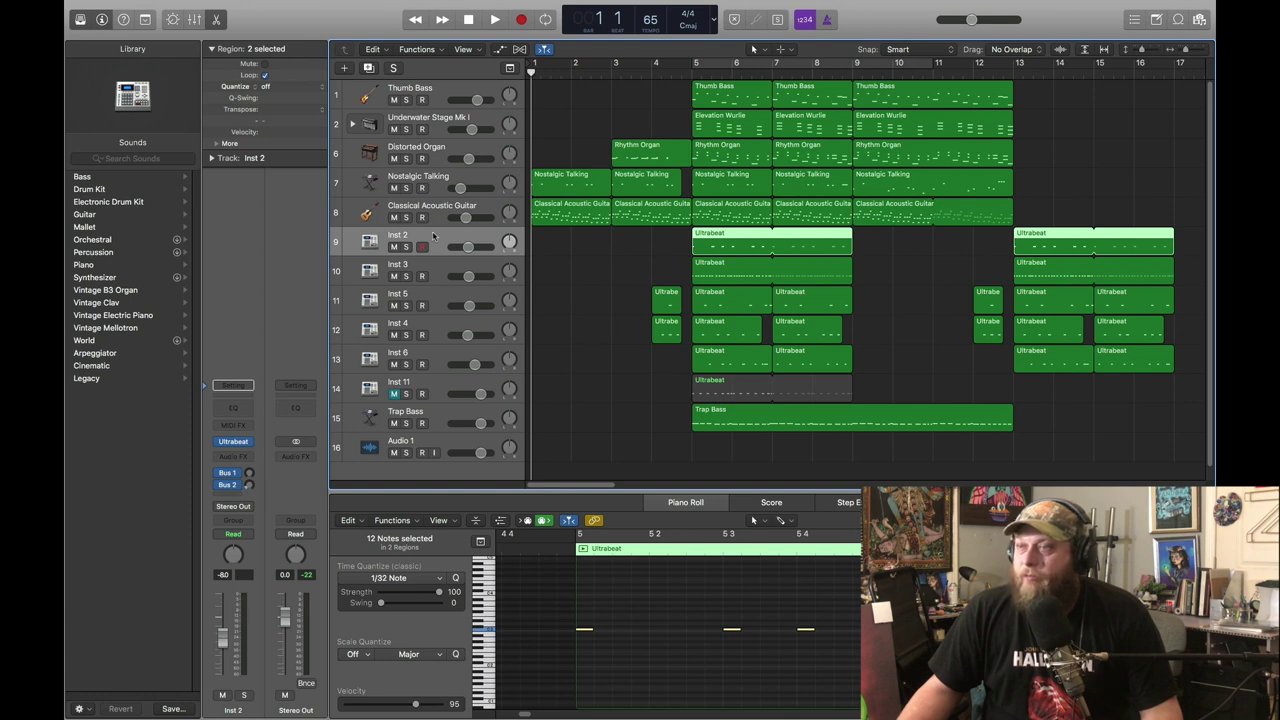
left_click(233, 442)
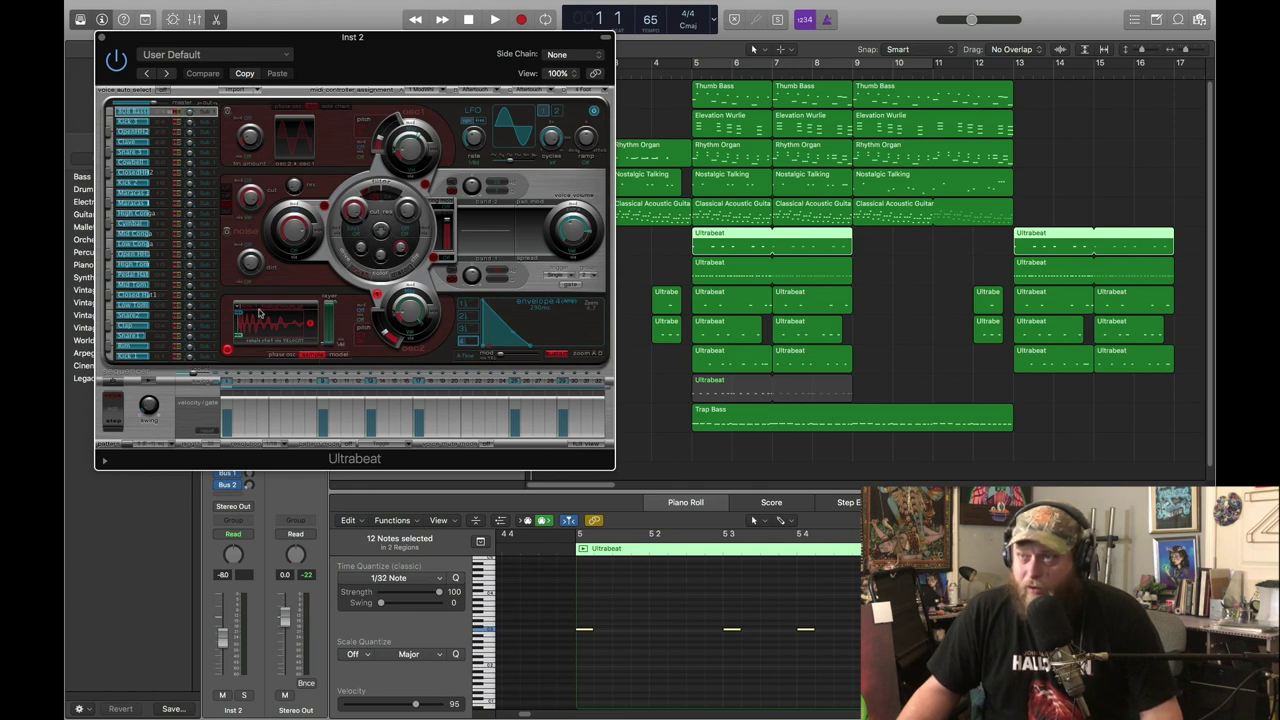
left_click(130, 141)
left_click(101, 38)
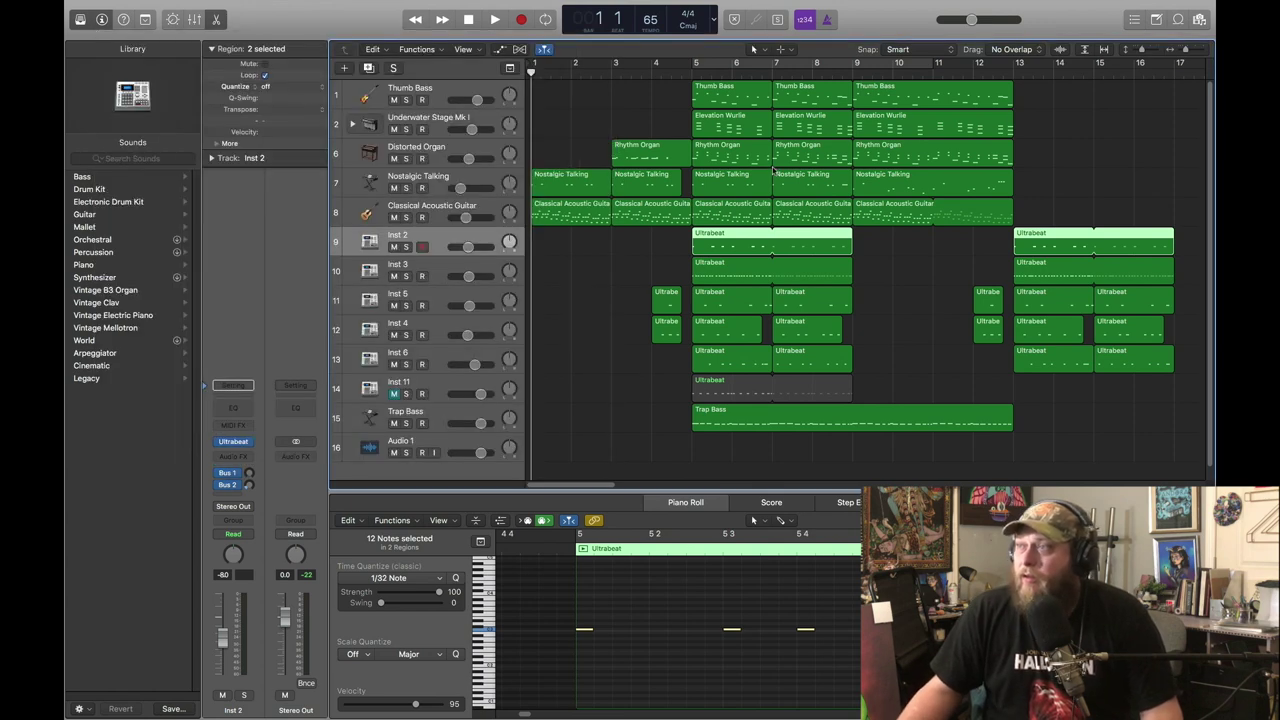
Step: Solo Inst 2 and play it from bar 5
left_click(695, 70)
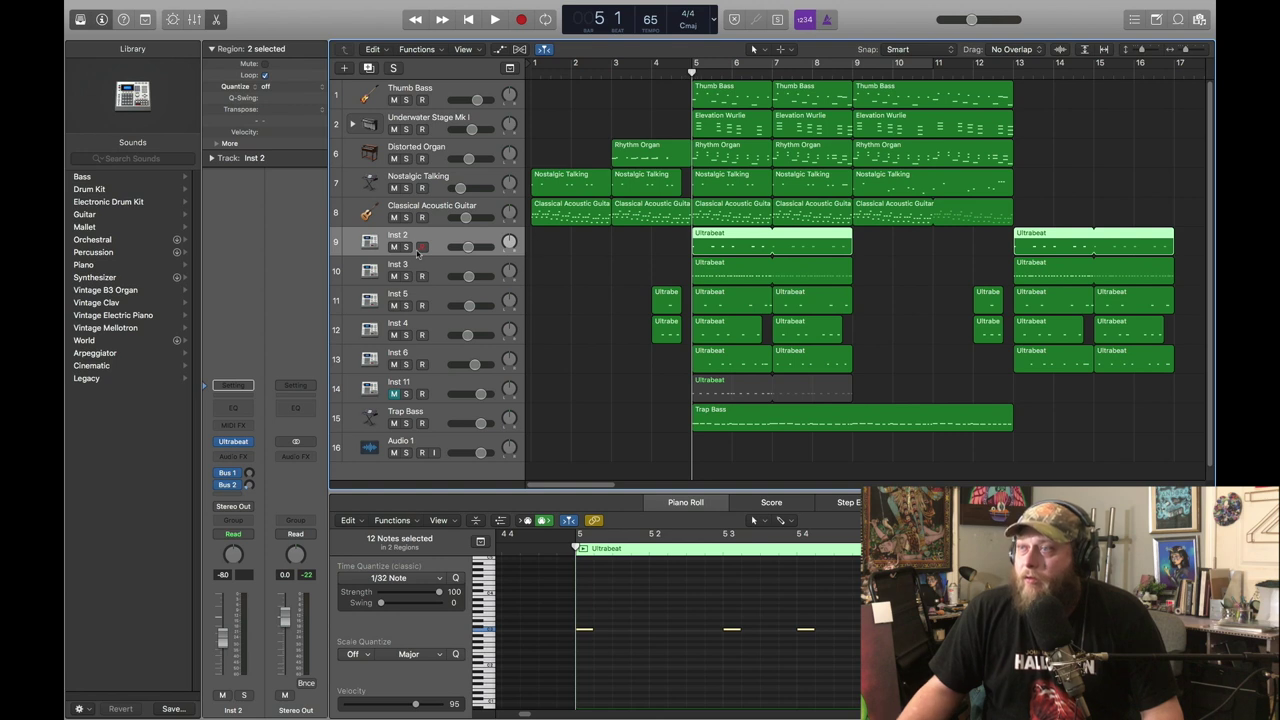
left_click(405, 247)
left_click(494, 19)
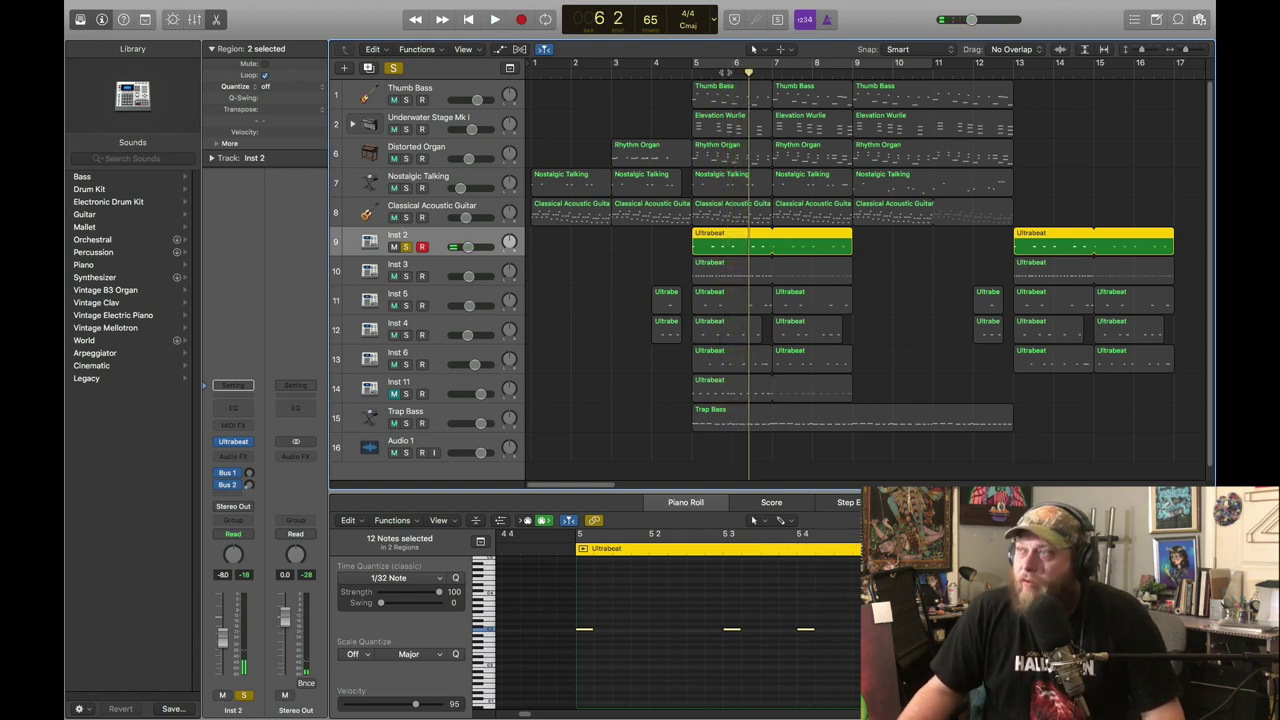
key("space")
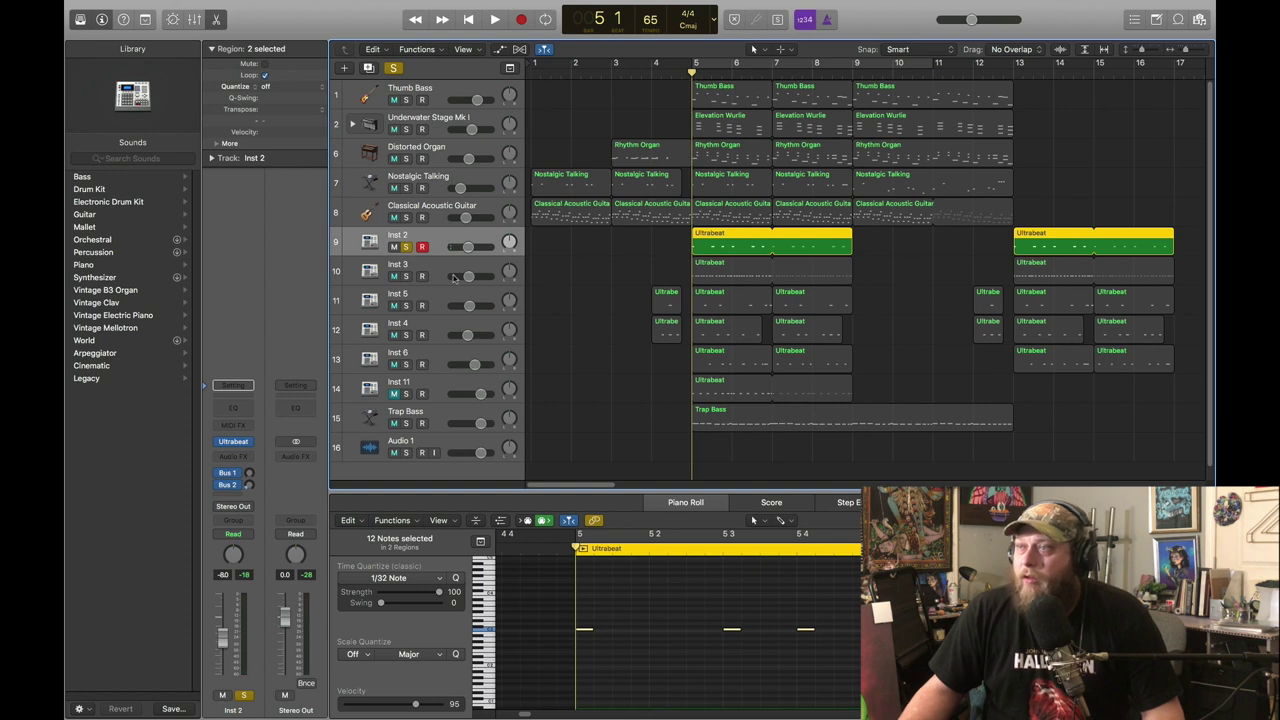
Step: Solo Inst 3, play it from bar 5 while checking its Ultrabeat kit
left_click(454, 279)
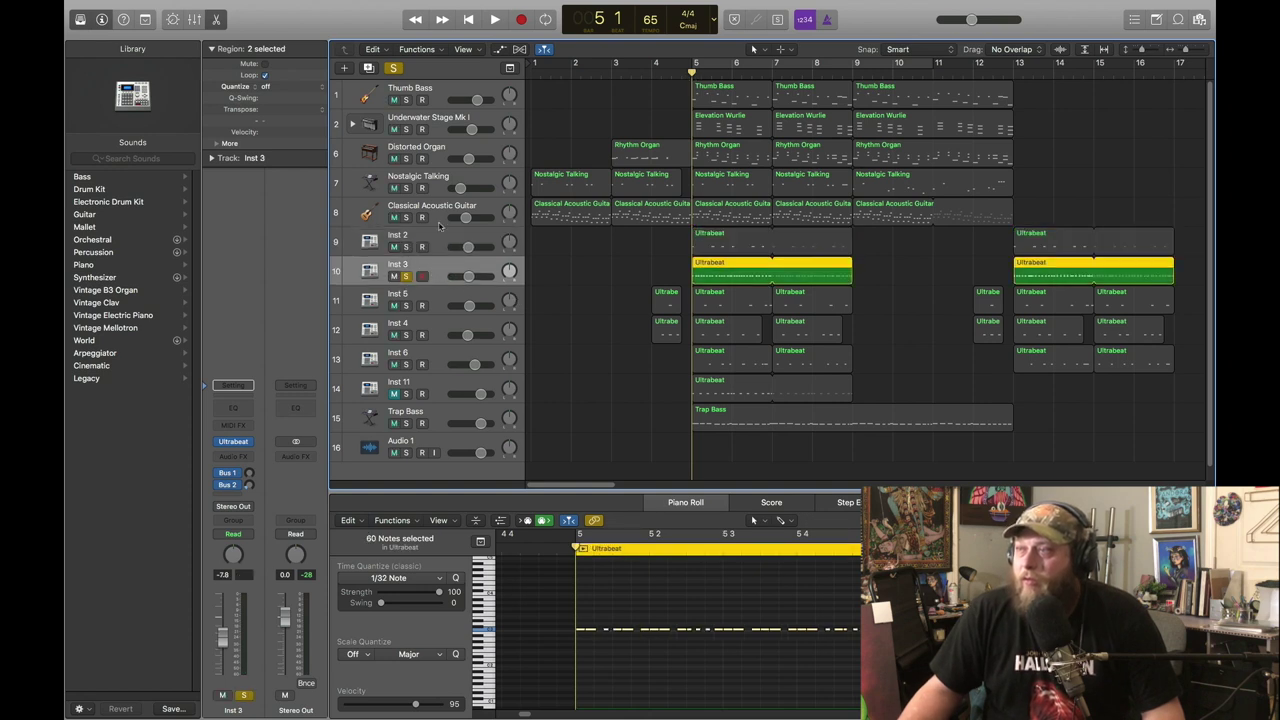
left_click(495, 20)
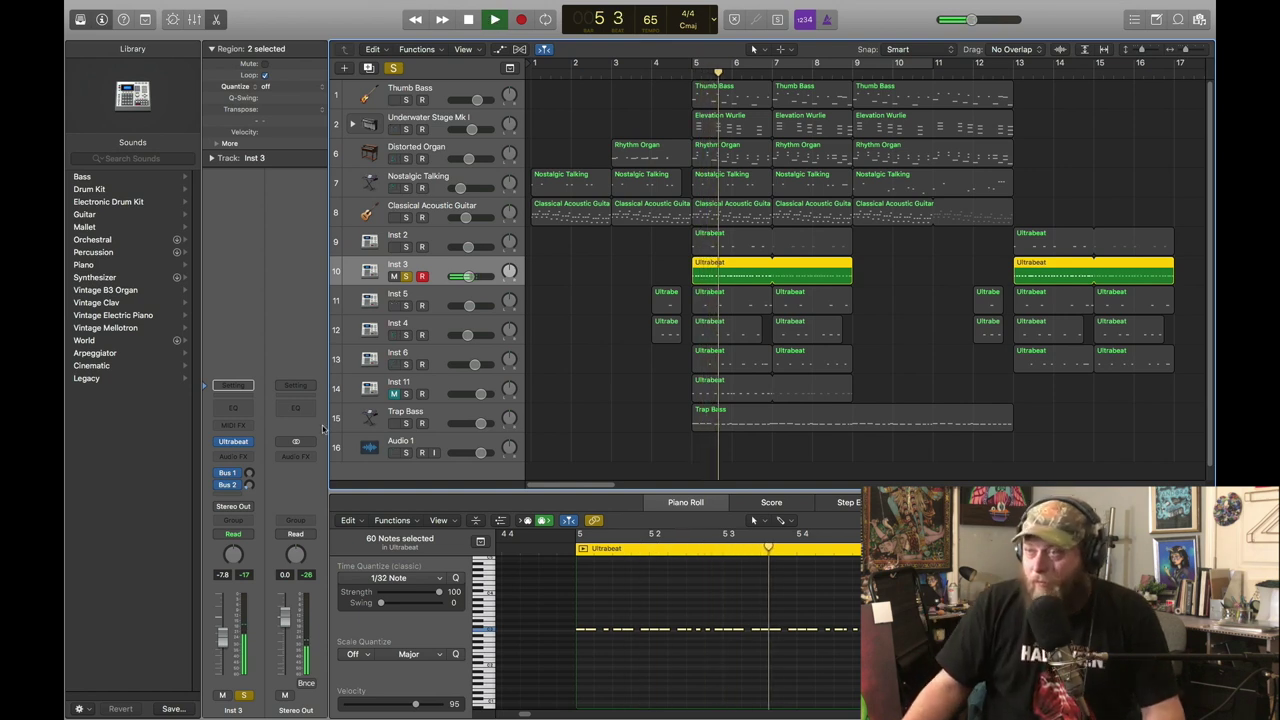
left_click(237, 442)
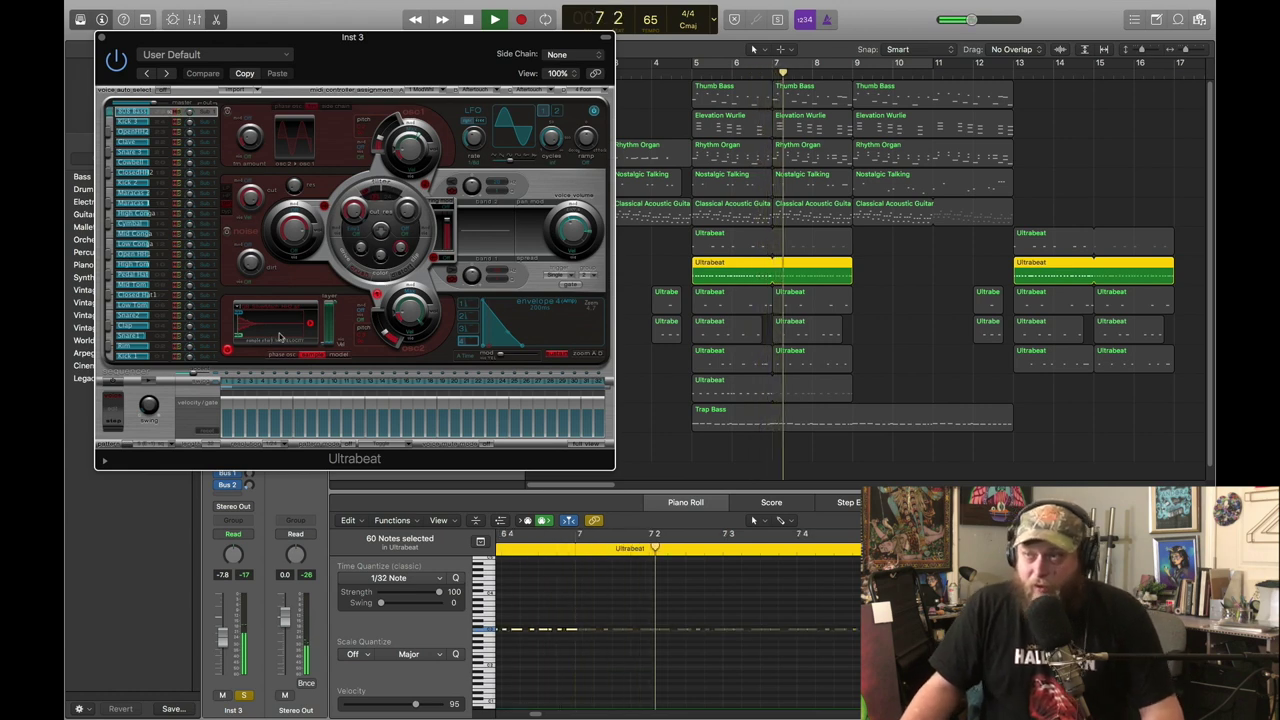
key("super+w")
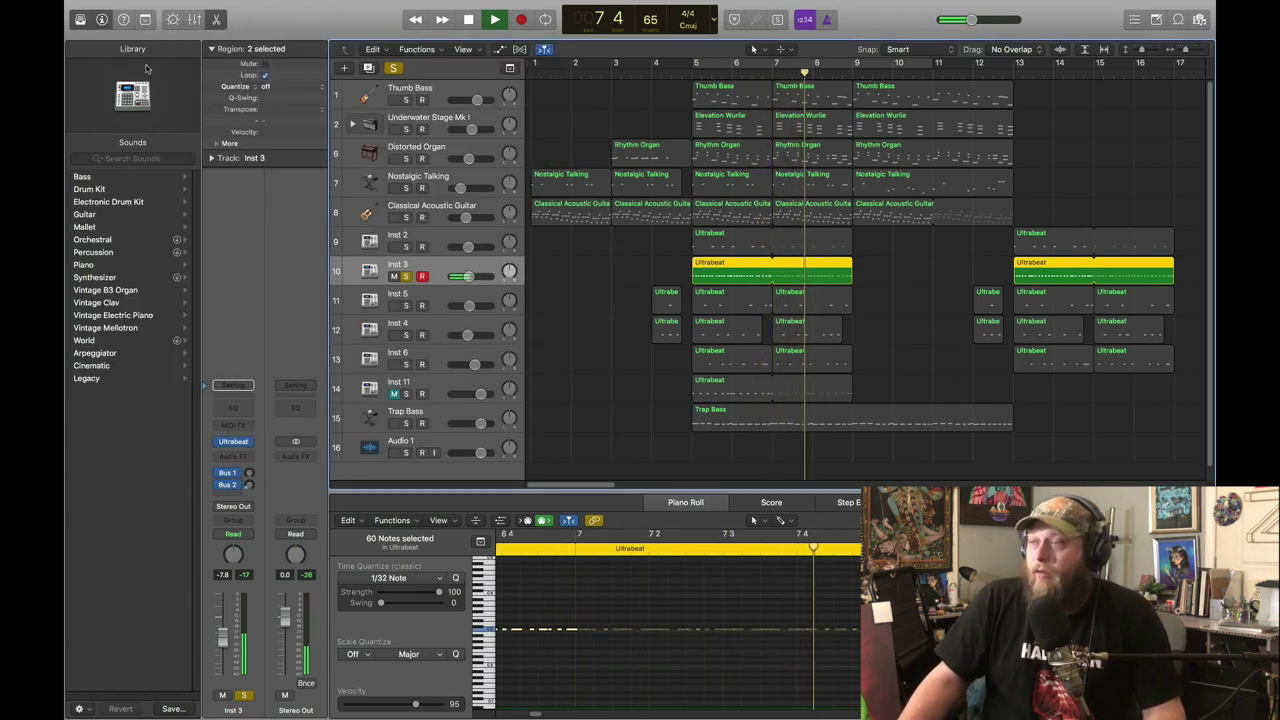
key("space")
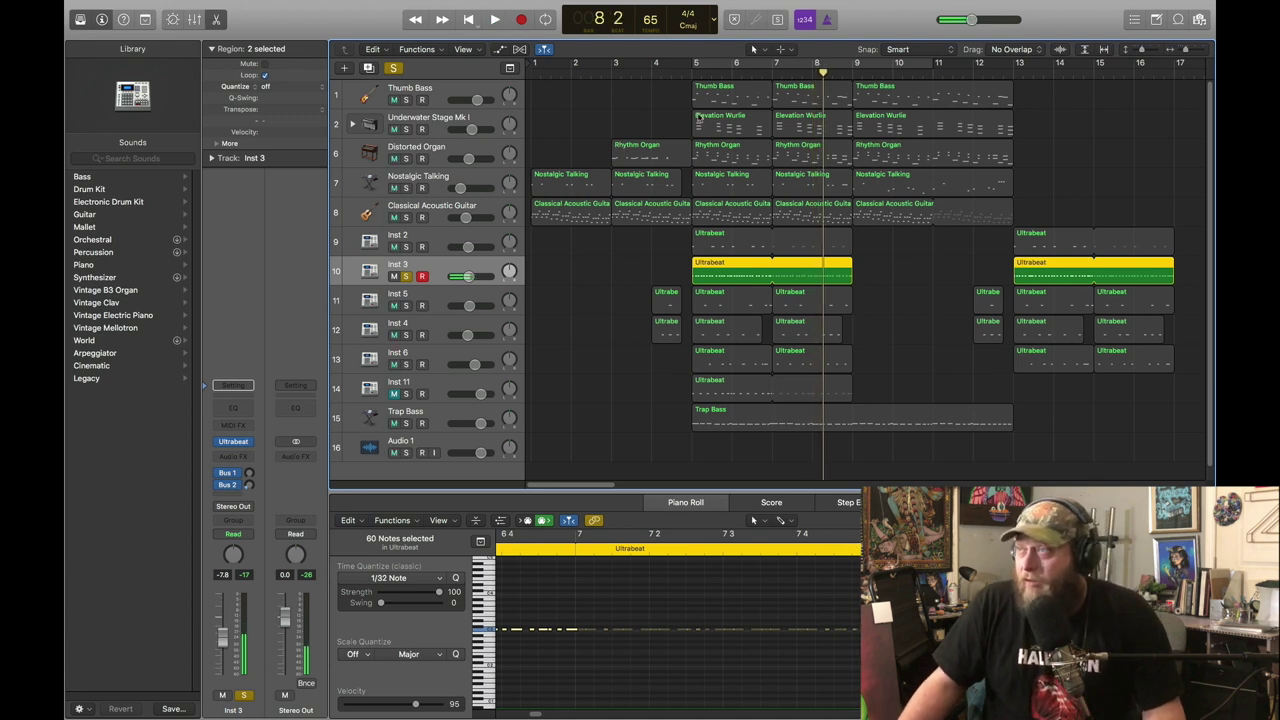
key("Return")
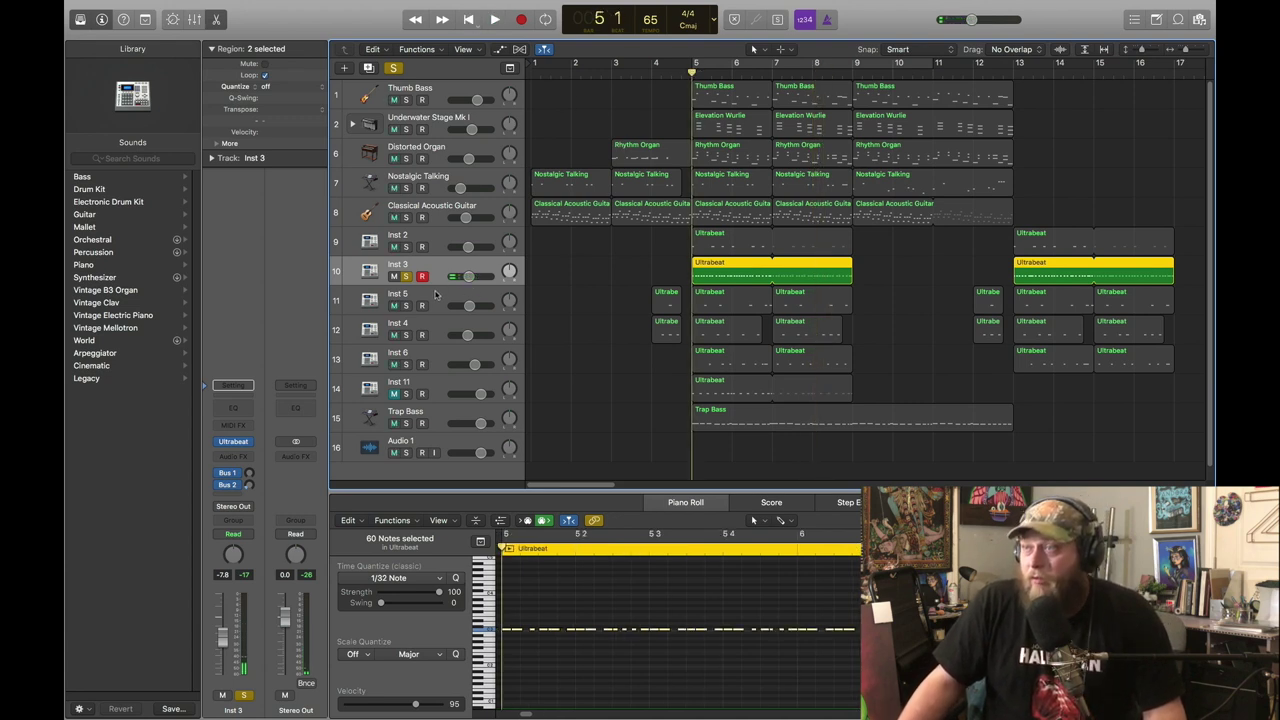
left_click(437, 298)
Step: Solo Inst 5 in place of Inst 3, play it from bar 5, and inspect its Ultrabeat kit
left_click(405, 306)
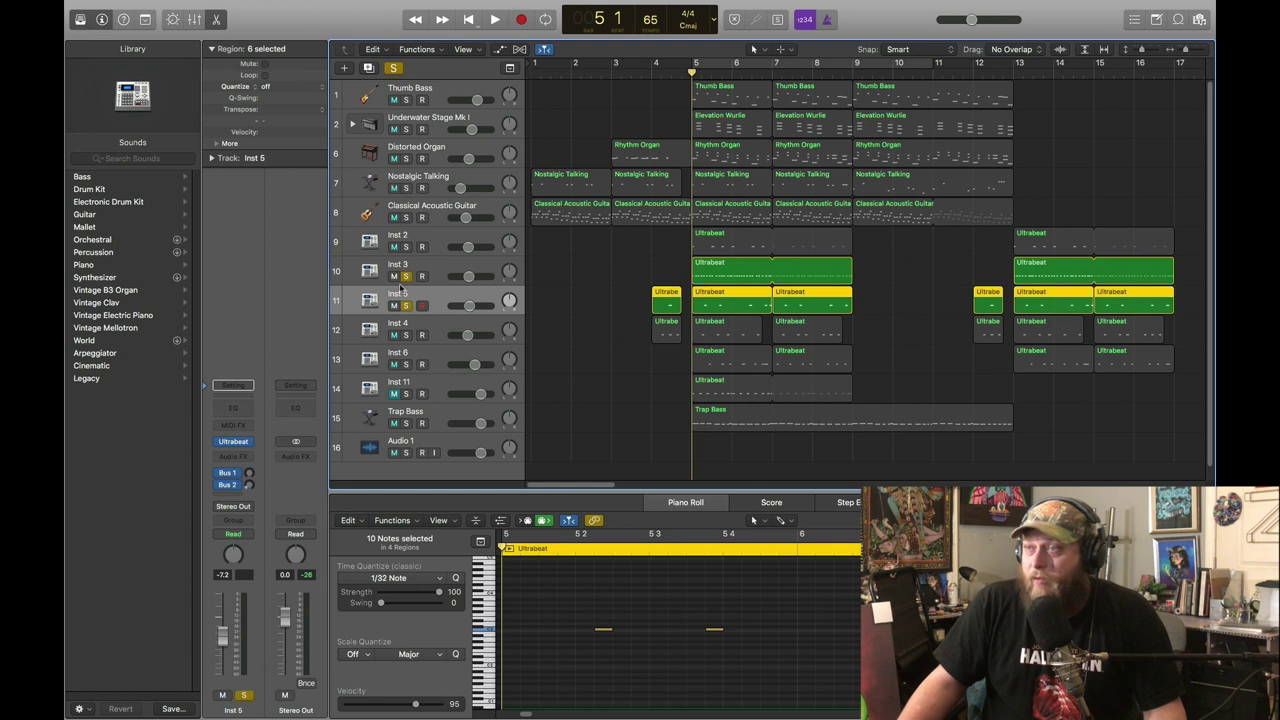
left_click(405, 276)
left_click(492, 19)
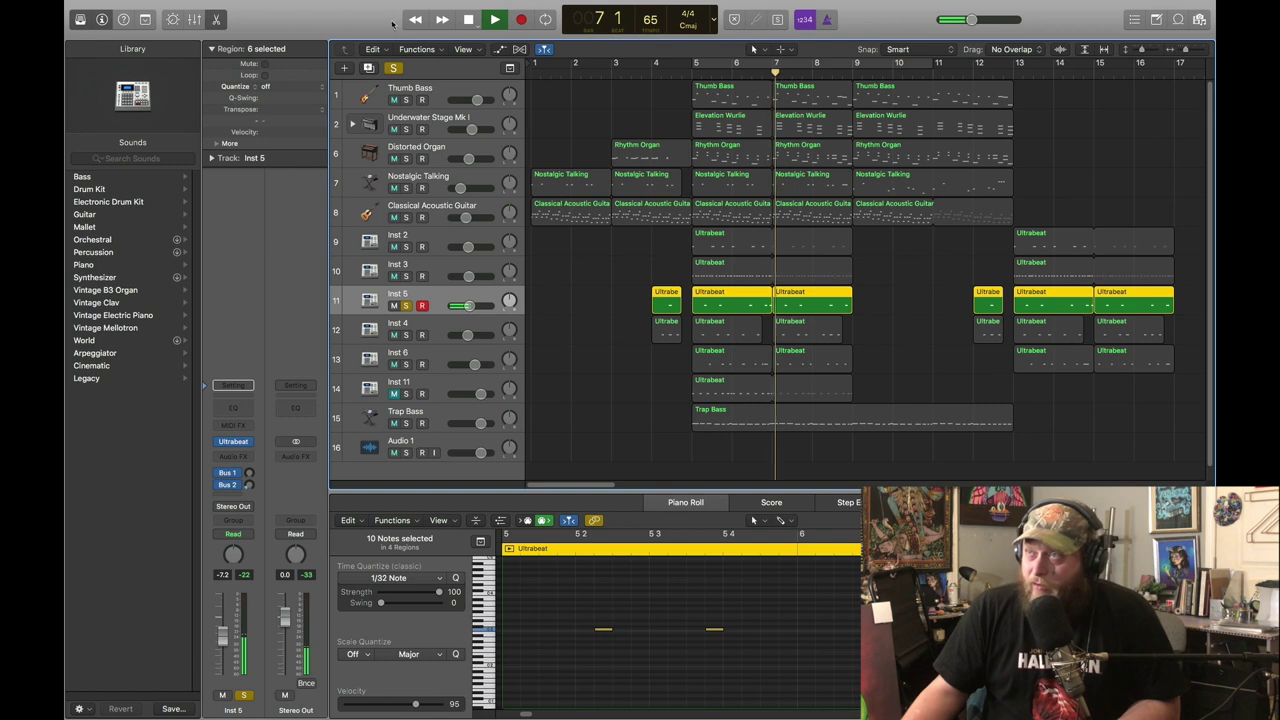
key("space")
left_click_drag(715, 75, 693, 75)
left_click(406, 306)
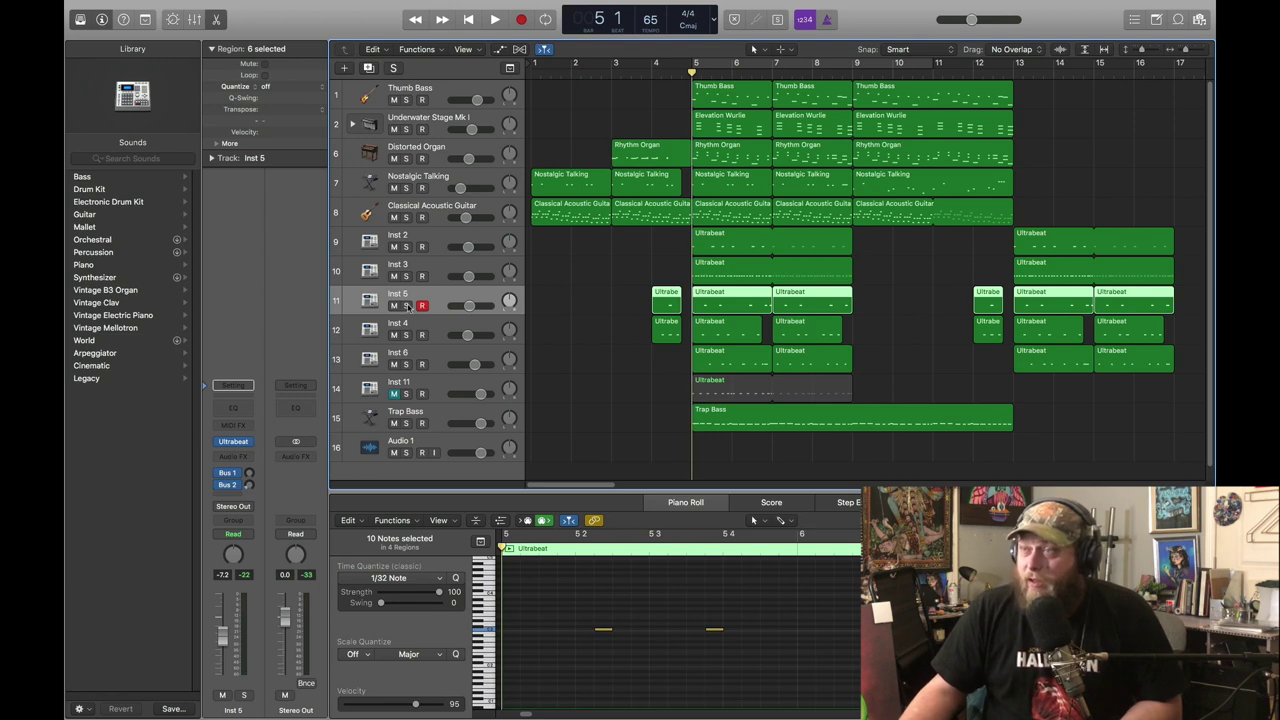
left_click(406, 306)
left_click(236, 442)
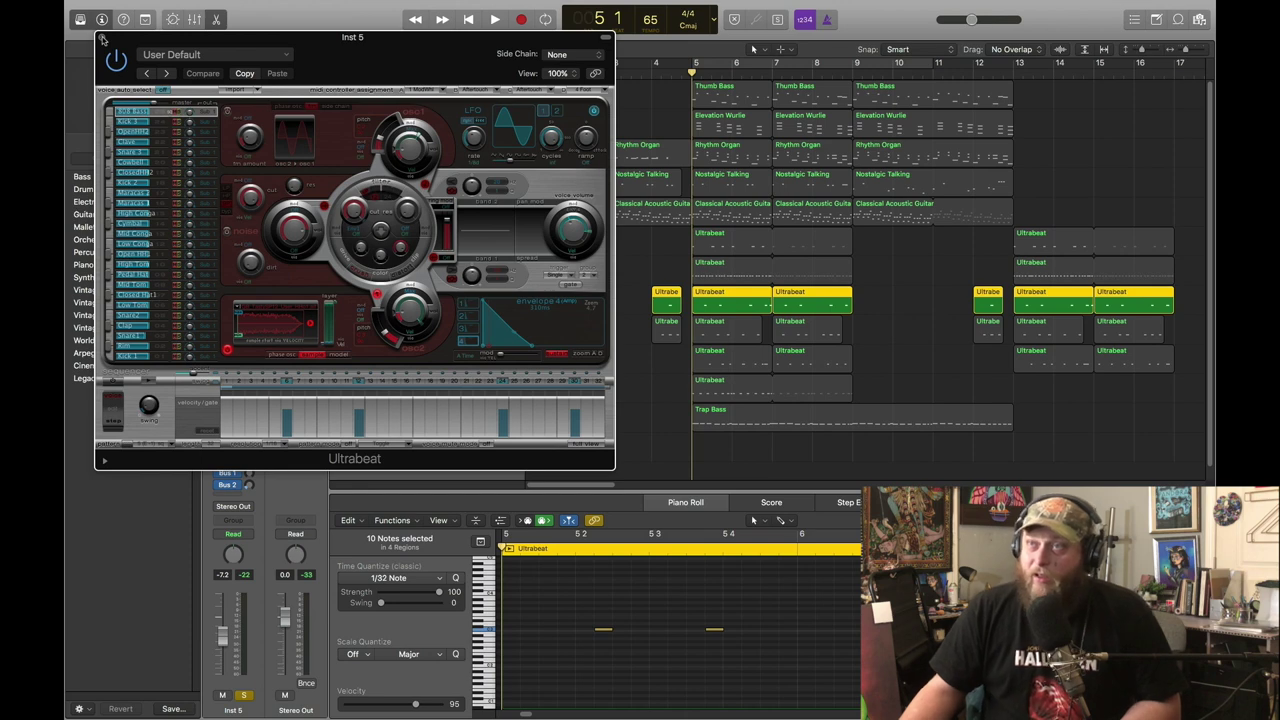
left_click(101, 38)
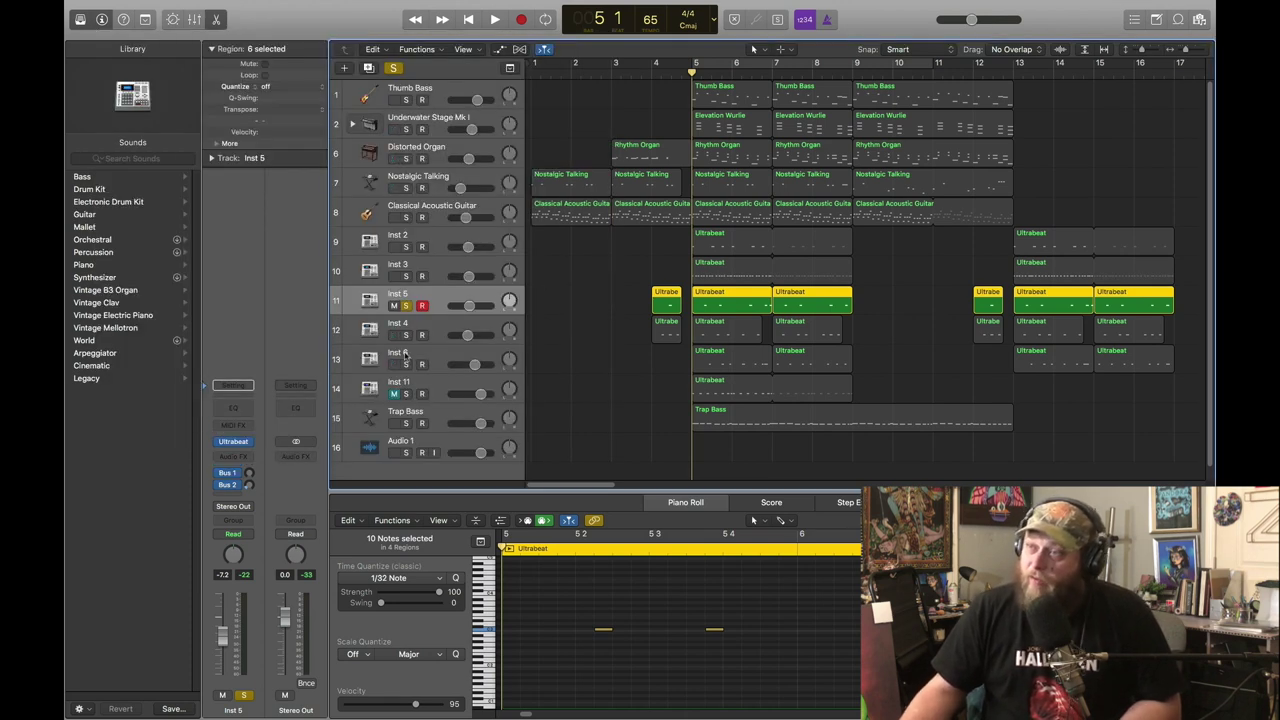
Step: Solo Inst 4 instead of Inst 5, play it briefly, and inspect its Ultrabeat kit
left_click(437, 331)
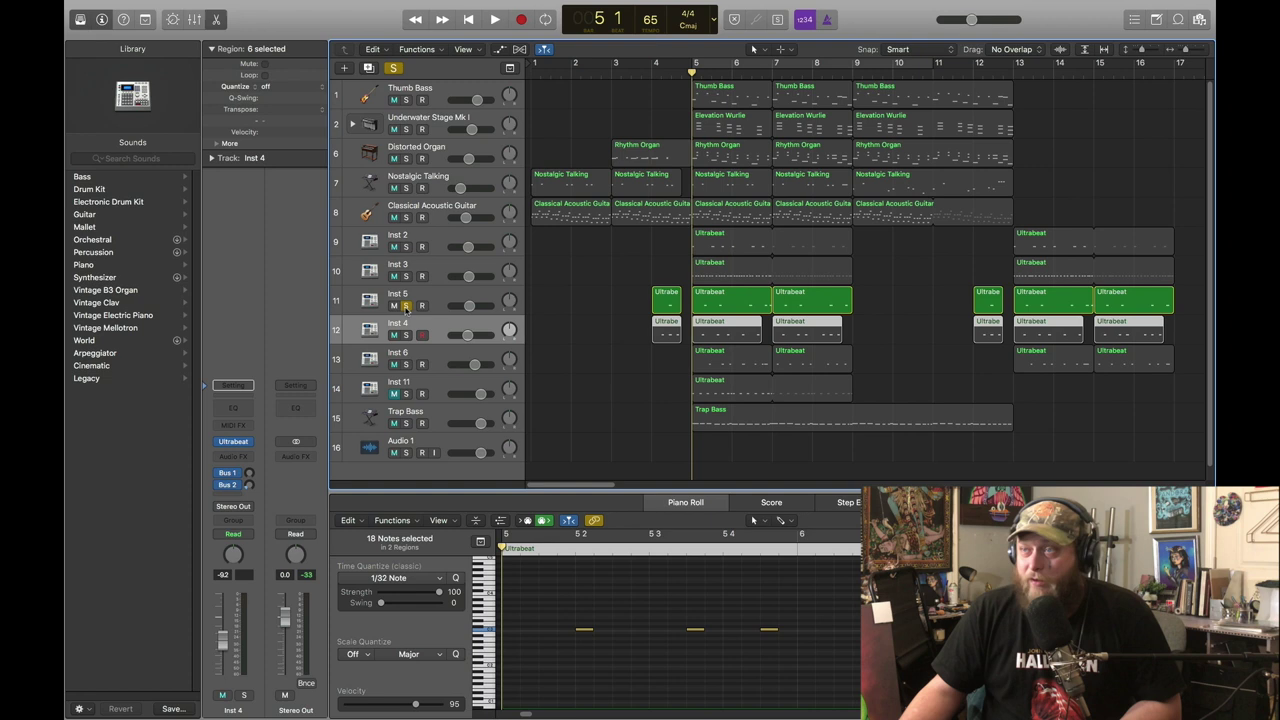
left_click(406, 306)
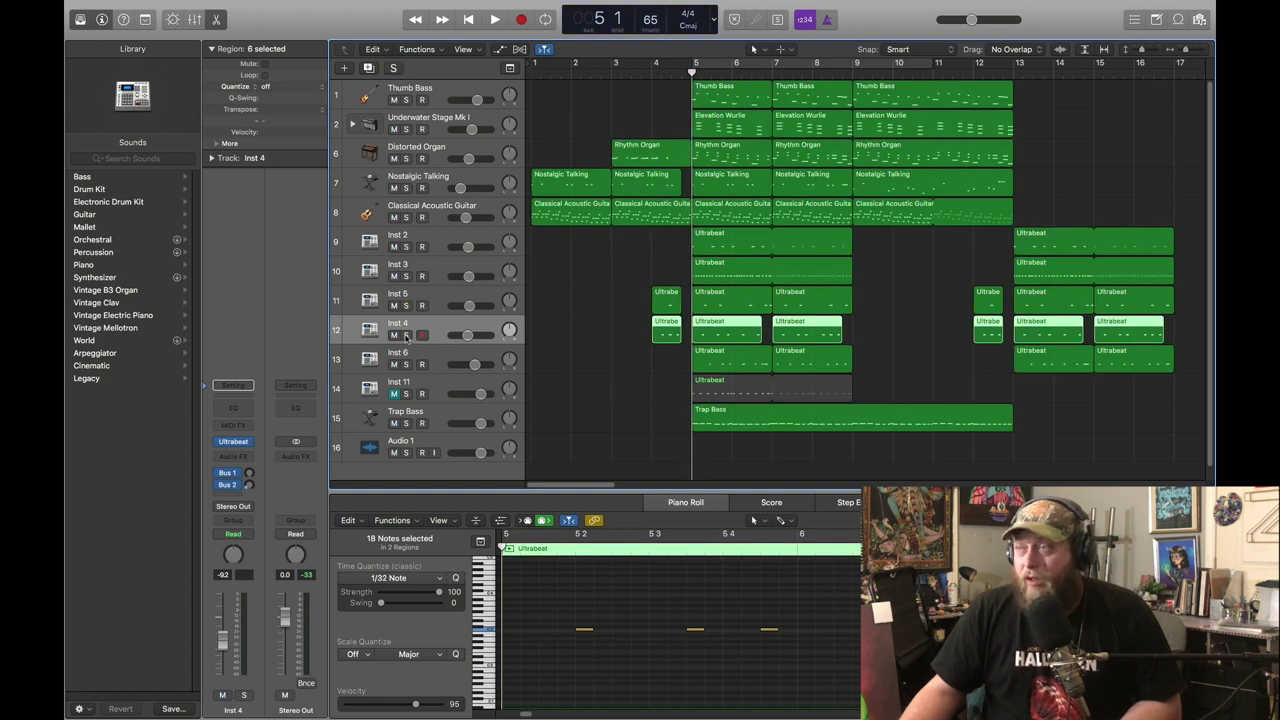
left_click(406, 335)
left_click(494, 19)
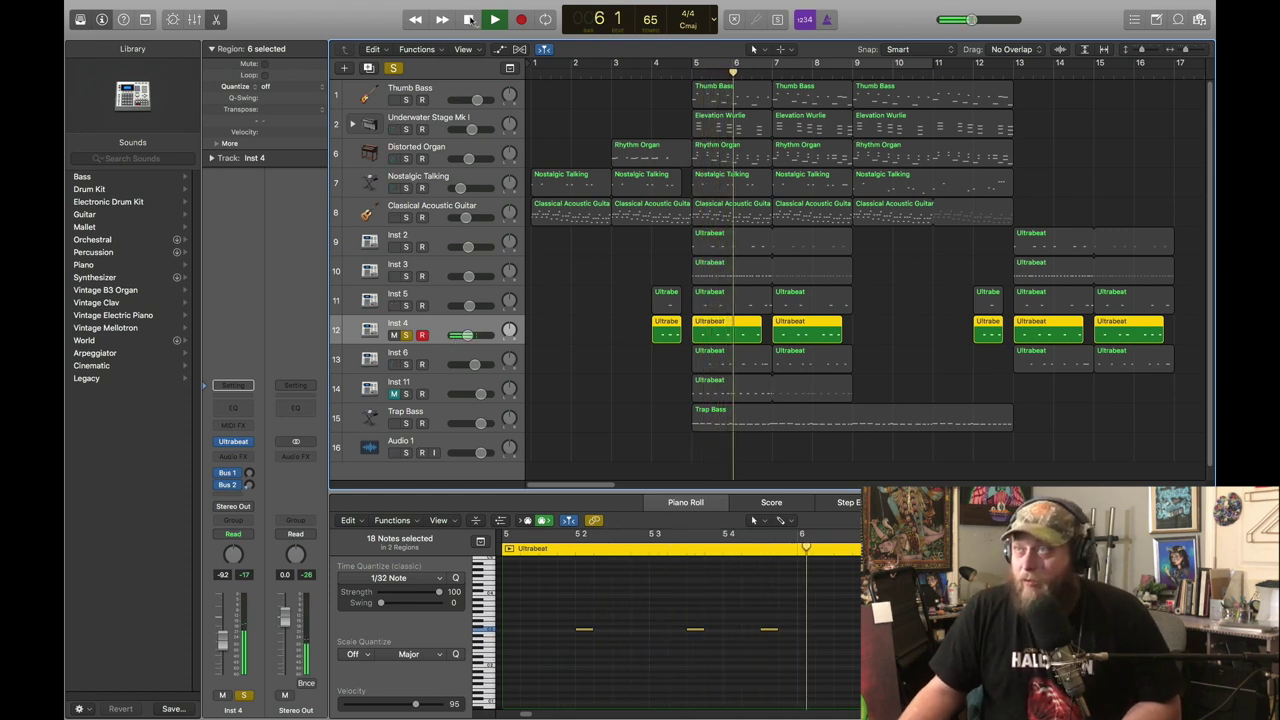
key("space")
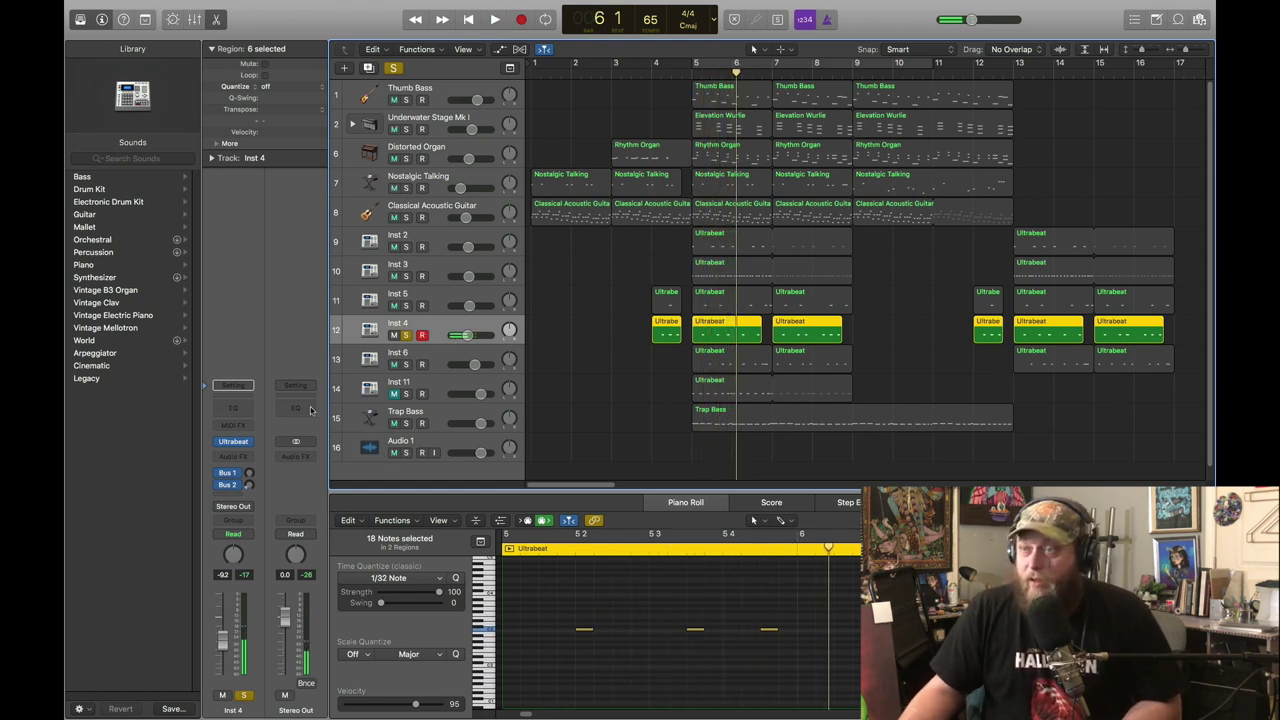
left_click(234, 442)
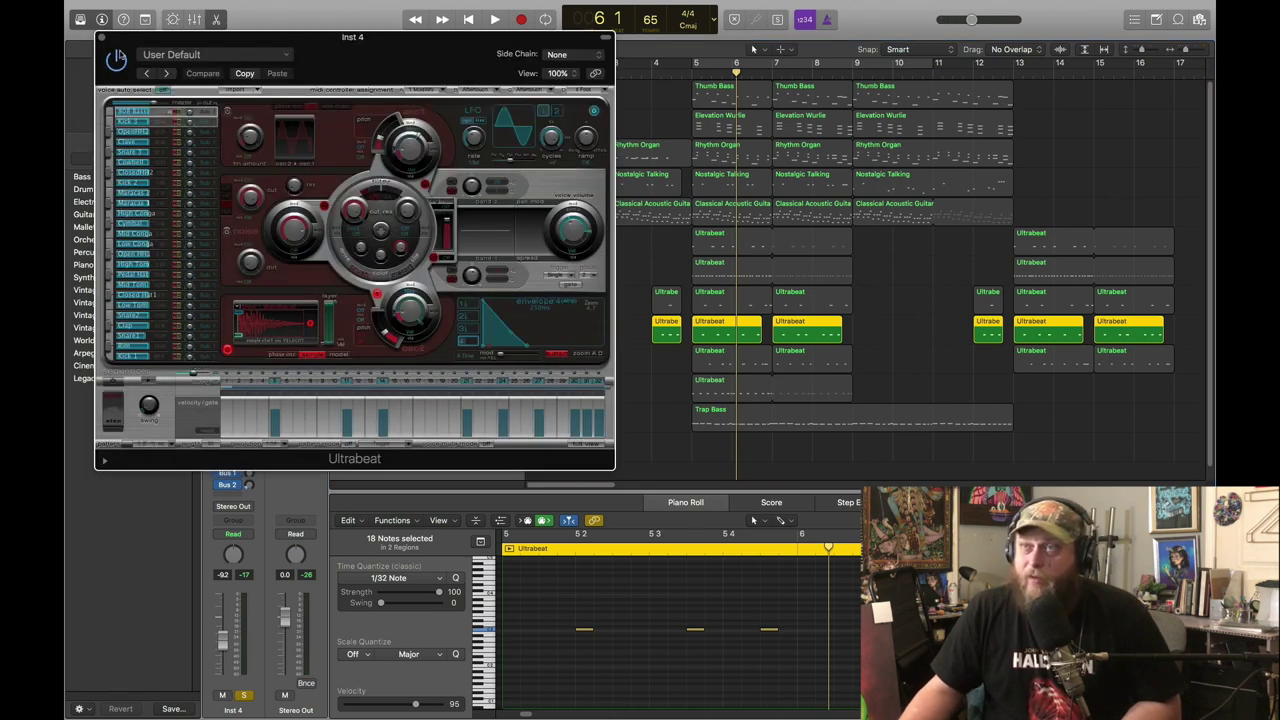
left_click(100, 37)
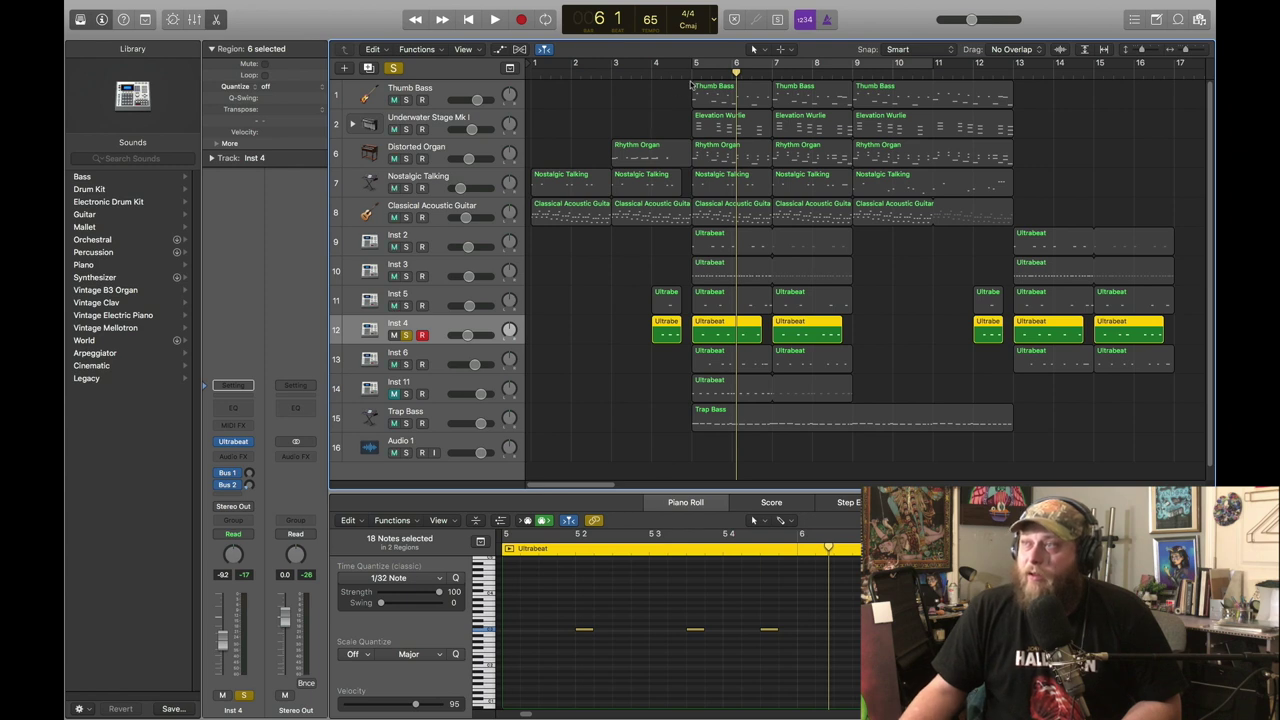
Step: Replay Inst 4 from bar 5, stop, and leave the playhead at bar 5
key("comma")
key("space")
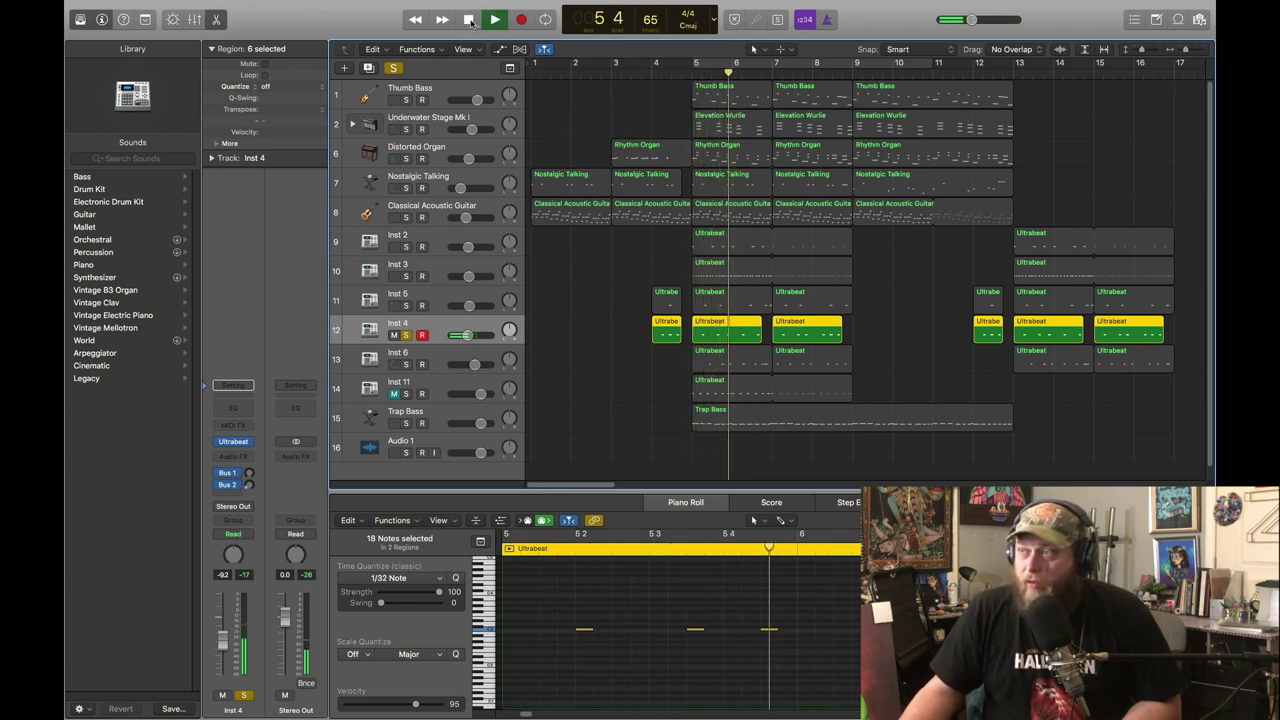
left_click(469, 20)
left_click(693, 72)
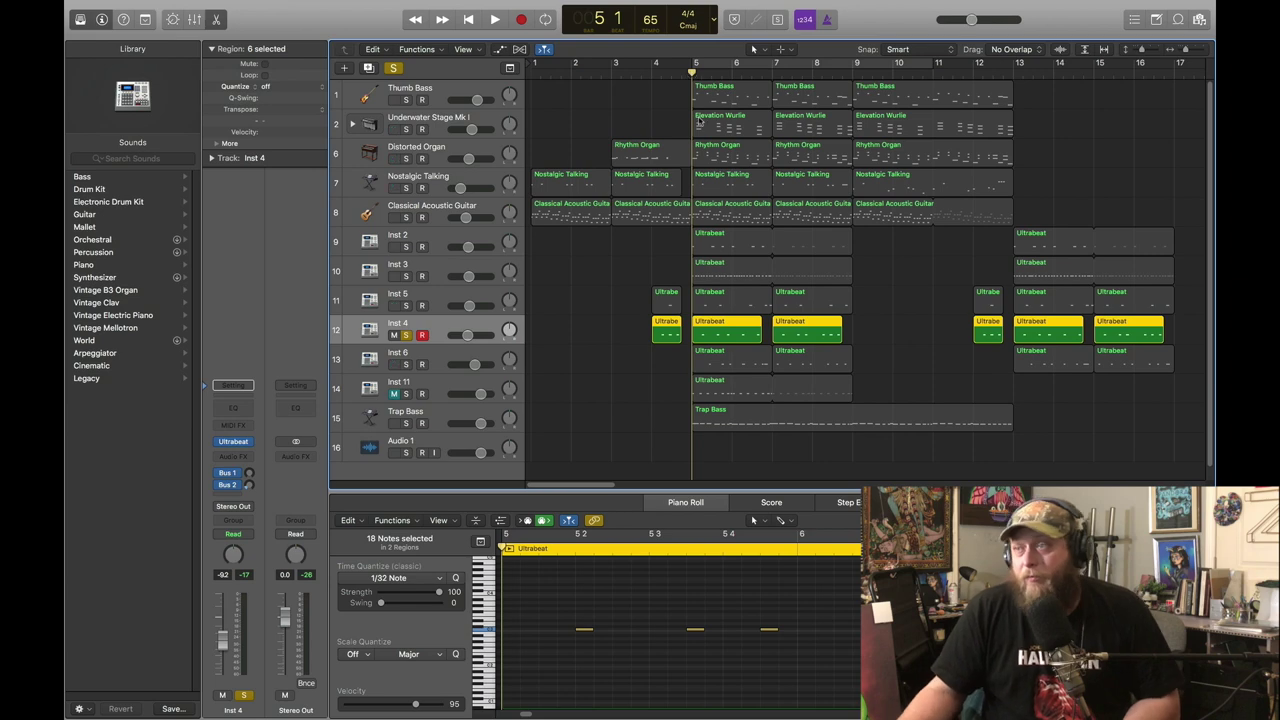
Step: Switch the solo from Inst 4 to Inst 6 and audition Inst 6 alone
left_click(431, 357)
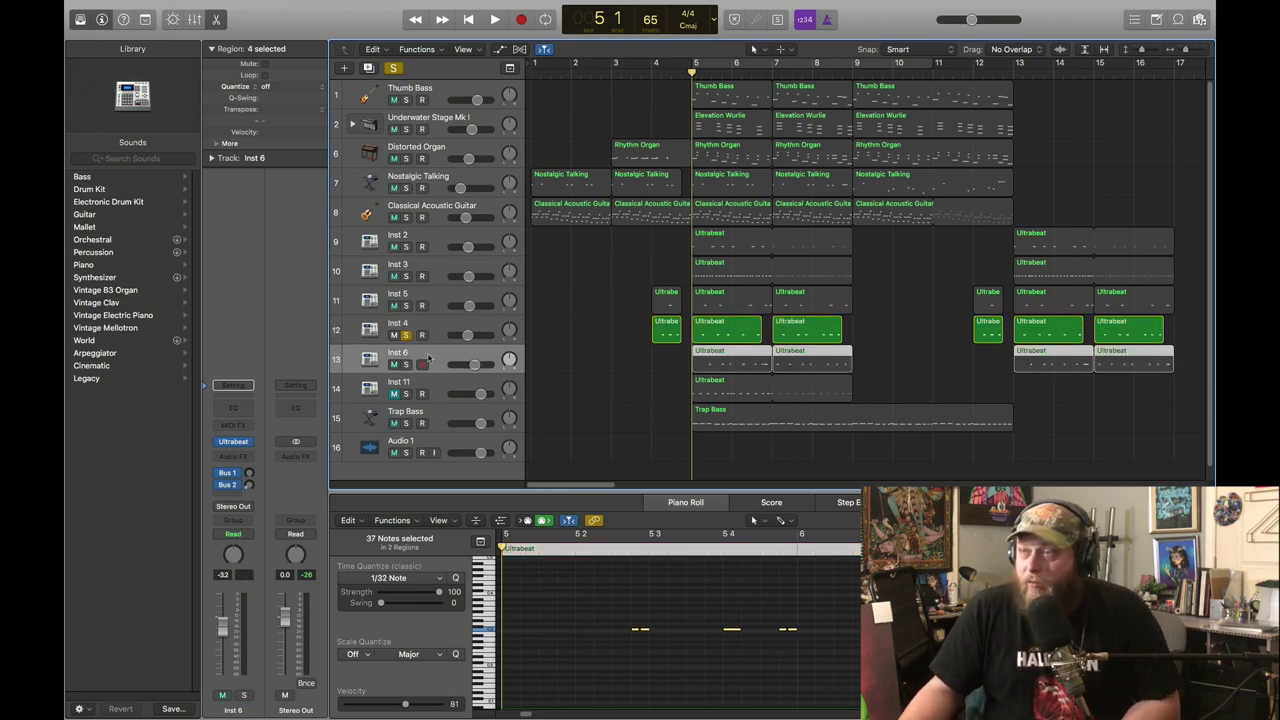
left_click(405, 335)
left_click(406, 364)
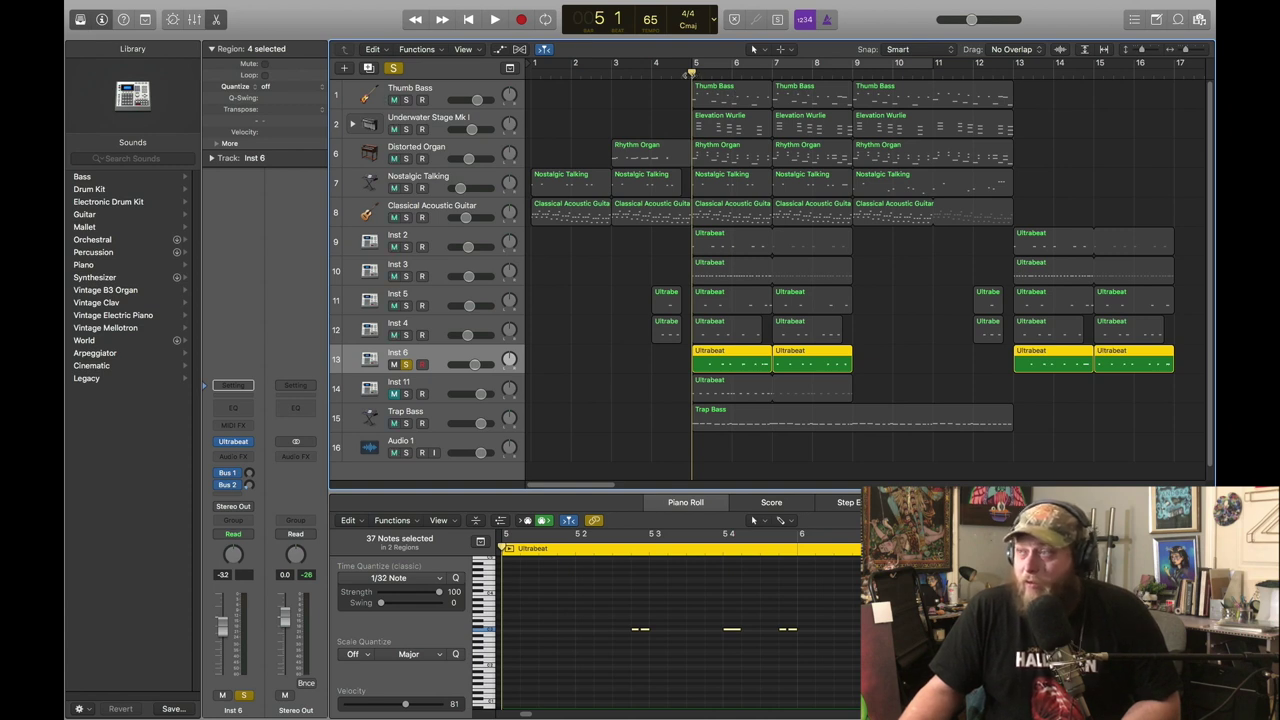
key("space")
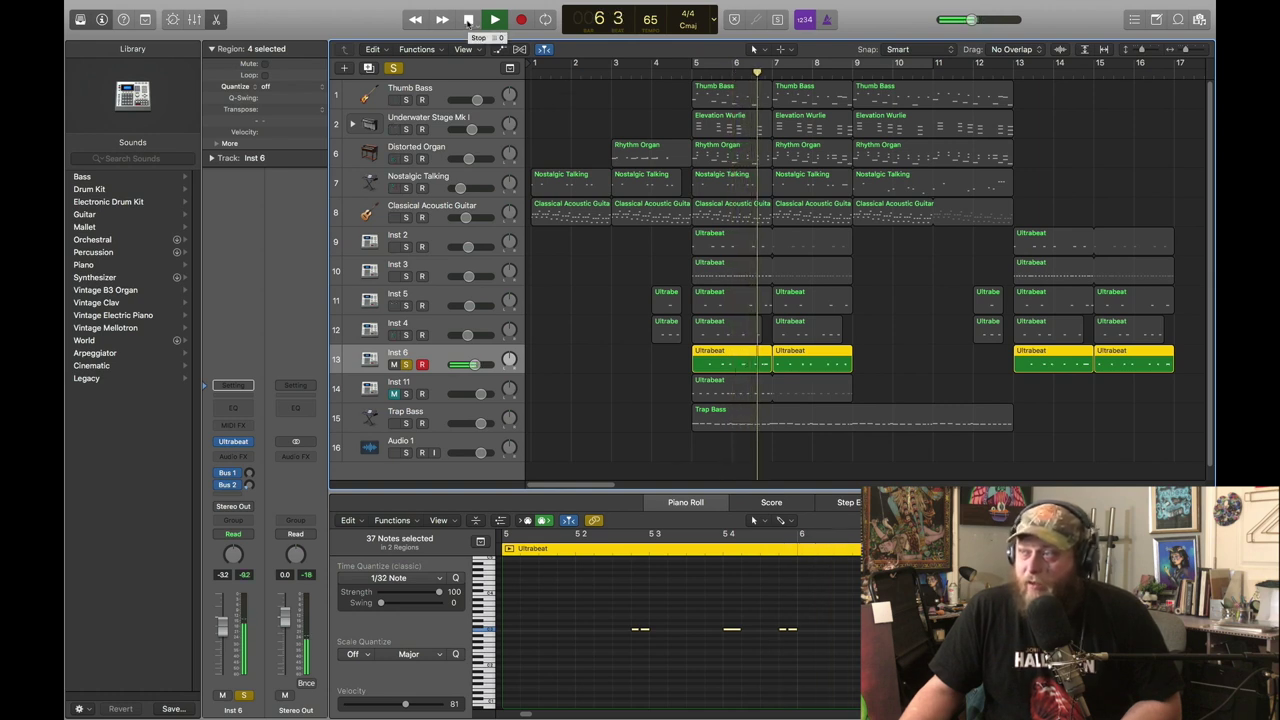
left_click(468, 19)
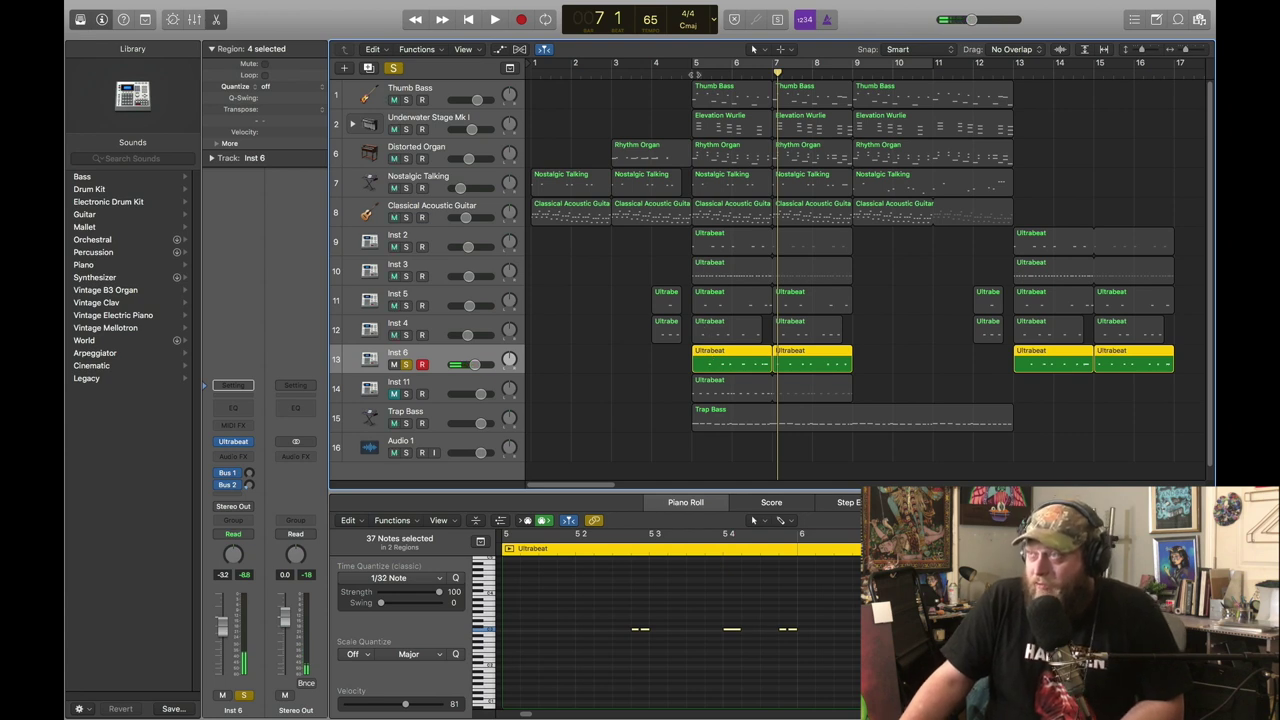
Step: Add Inst 4 to the solo and play both drum parts together from bar 5
left_click(468, 19)
left_click(406, 335)
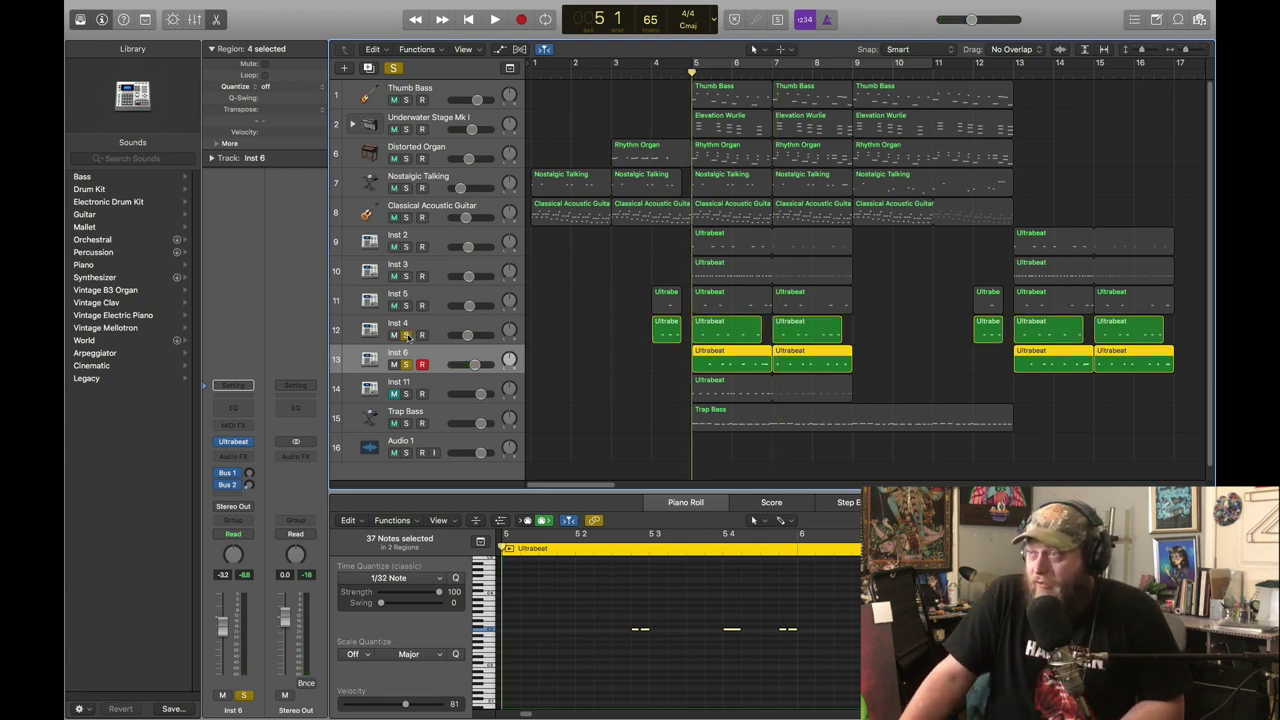
left_click(494, 19)
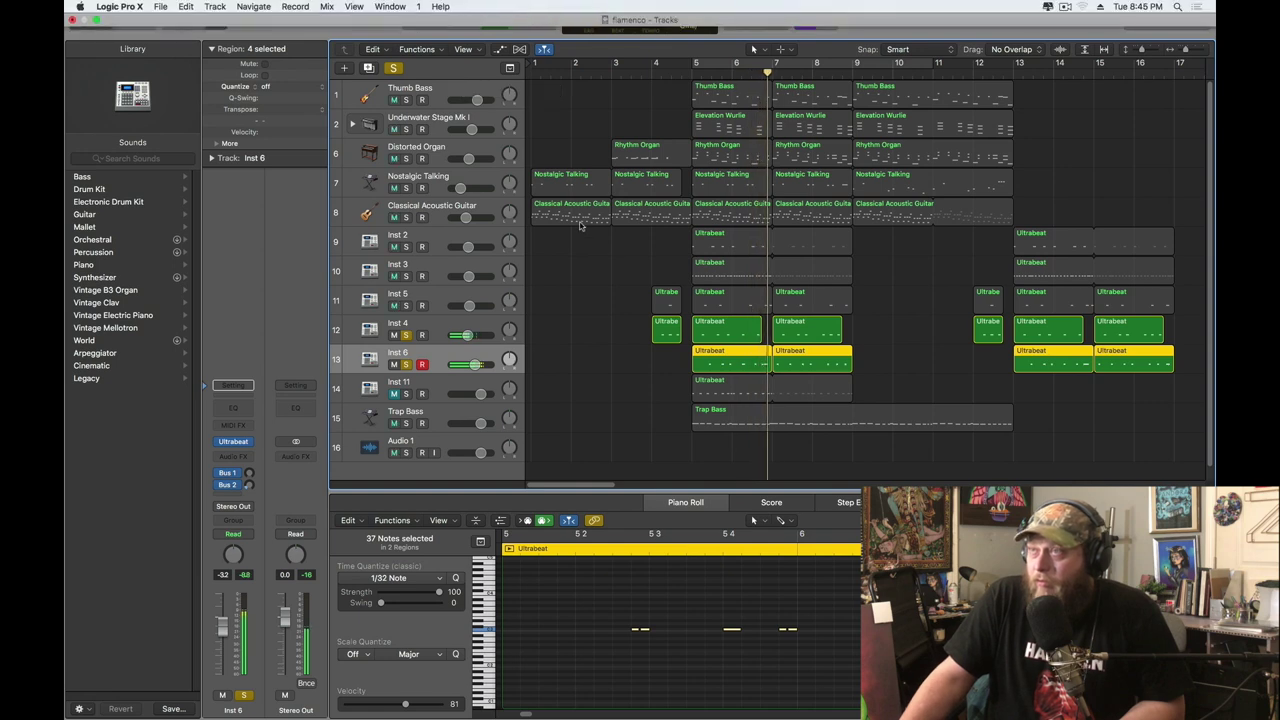
Step: Move the short Inst 6 drum note from B2 to C#3 and audition it from bar 6
left_click(469, 19)
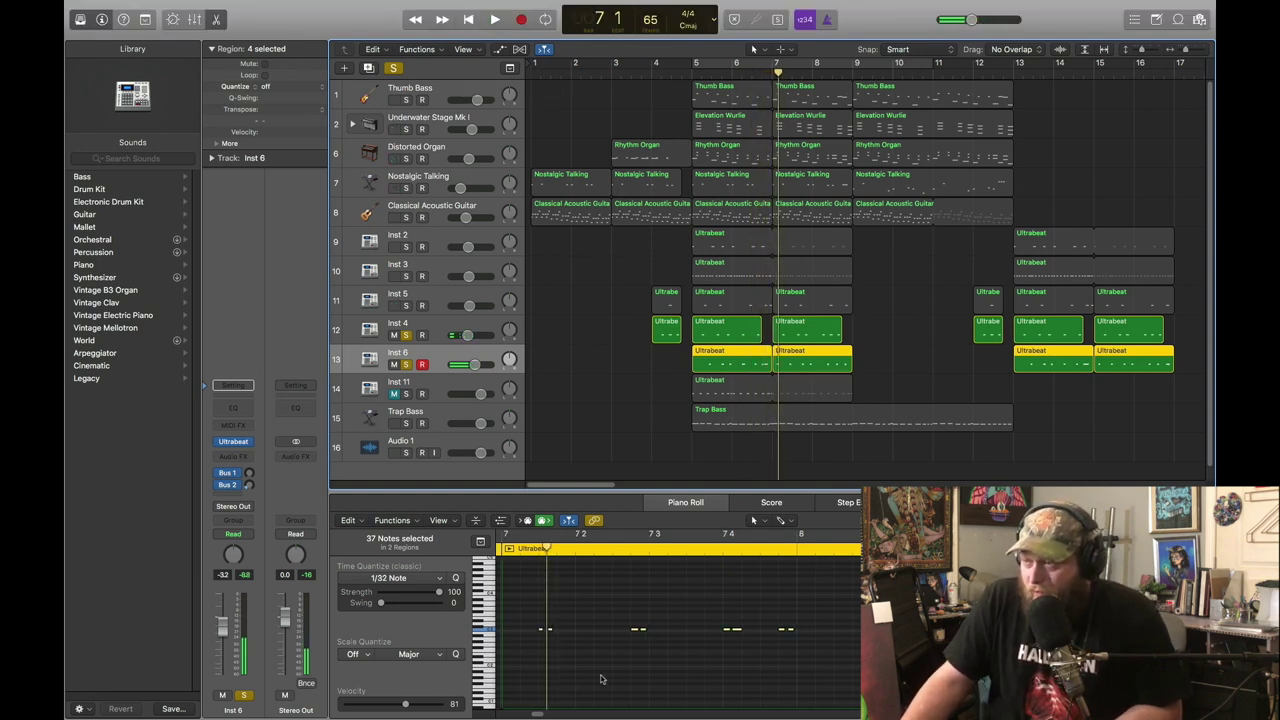
left_click_drag(538, 714, 527, 714)
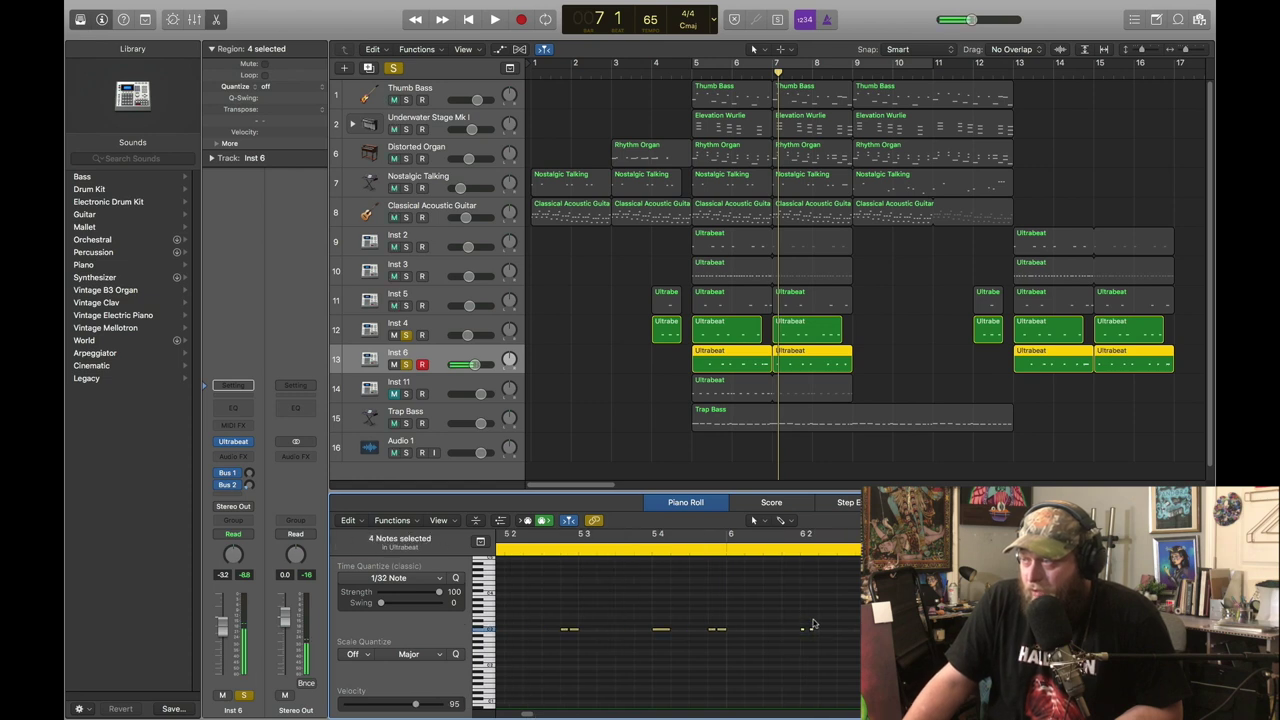
left_click_drag(803, 631, 785, 630)
double_click(728, 549)
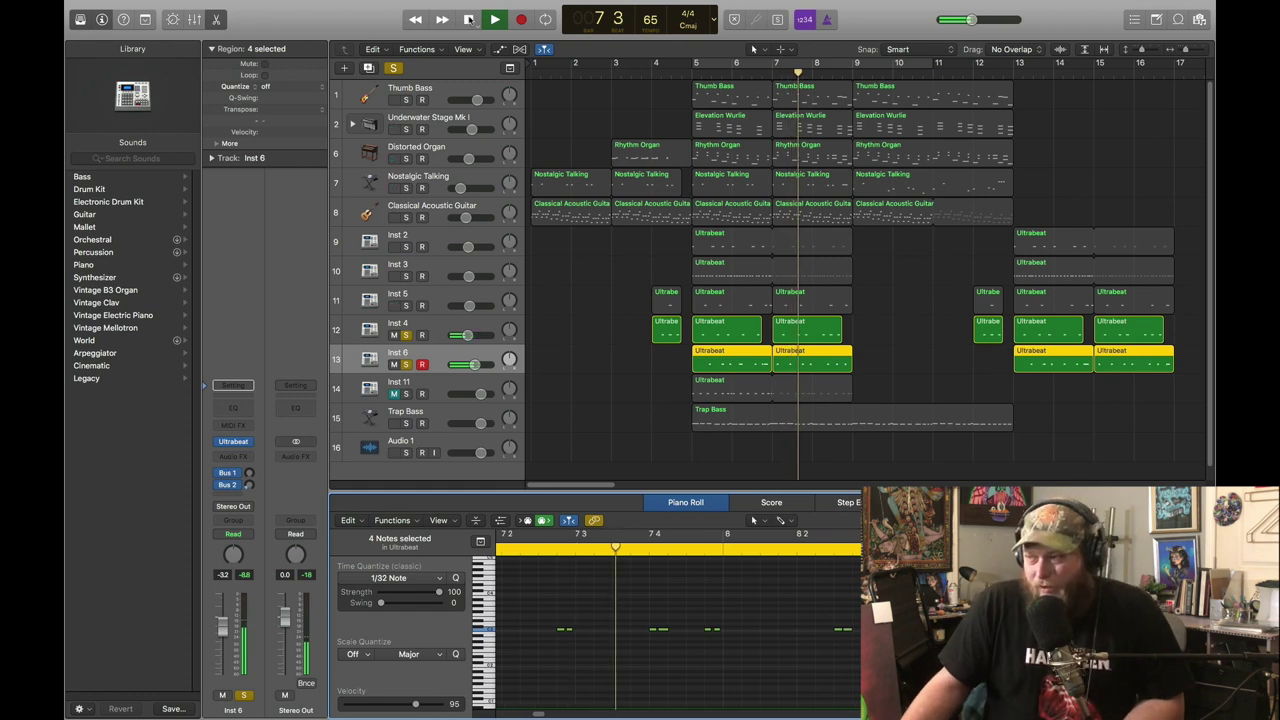
left_click(468, 19)
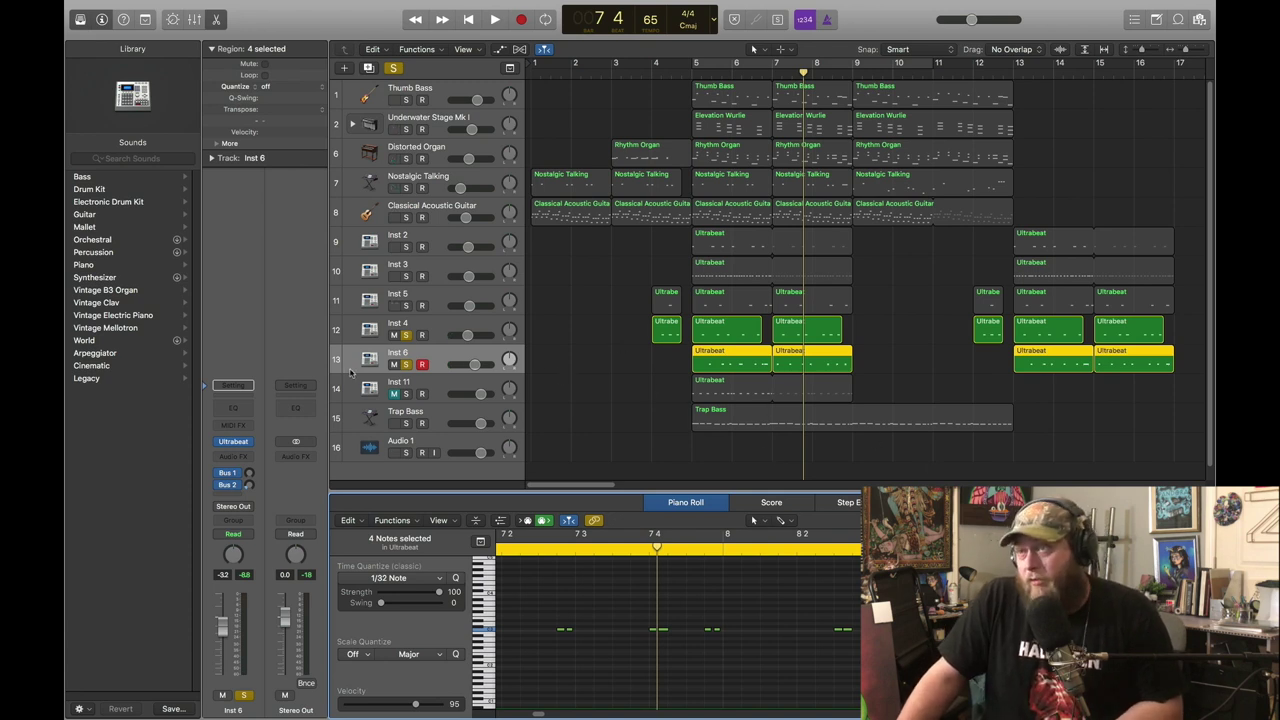
Step: Put the playhead back at bar 5 and select the Inst 11 drum track
left_click(470, 19)
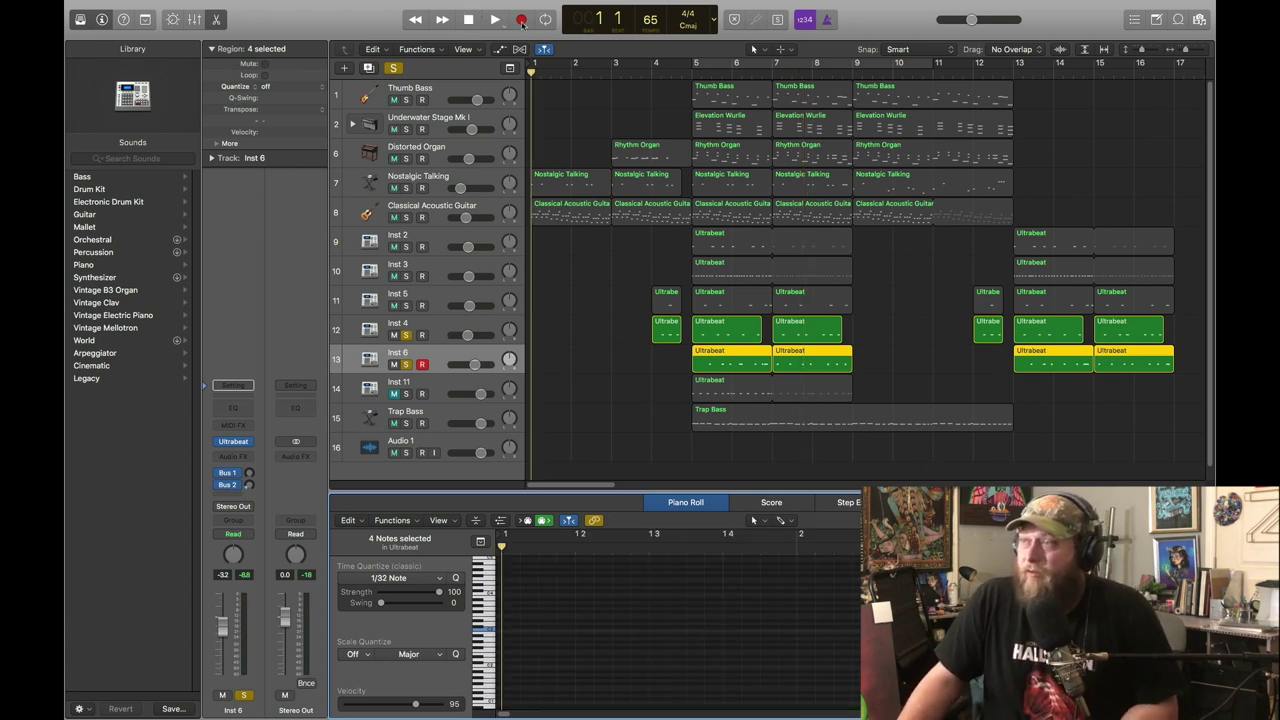
left_click(694, 72)
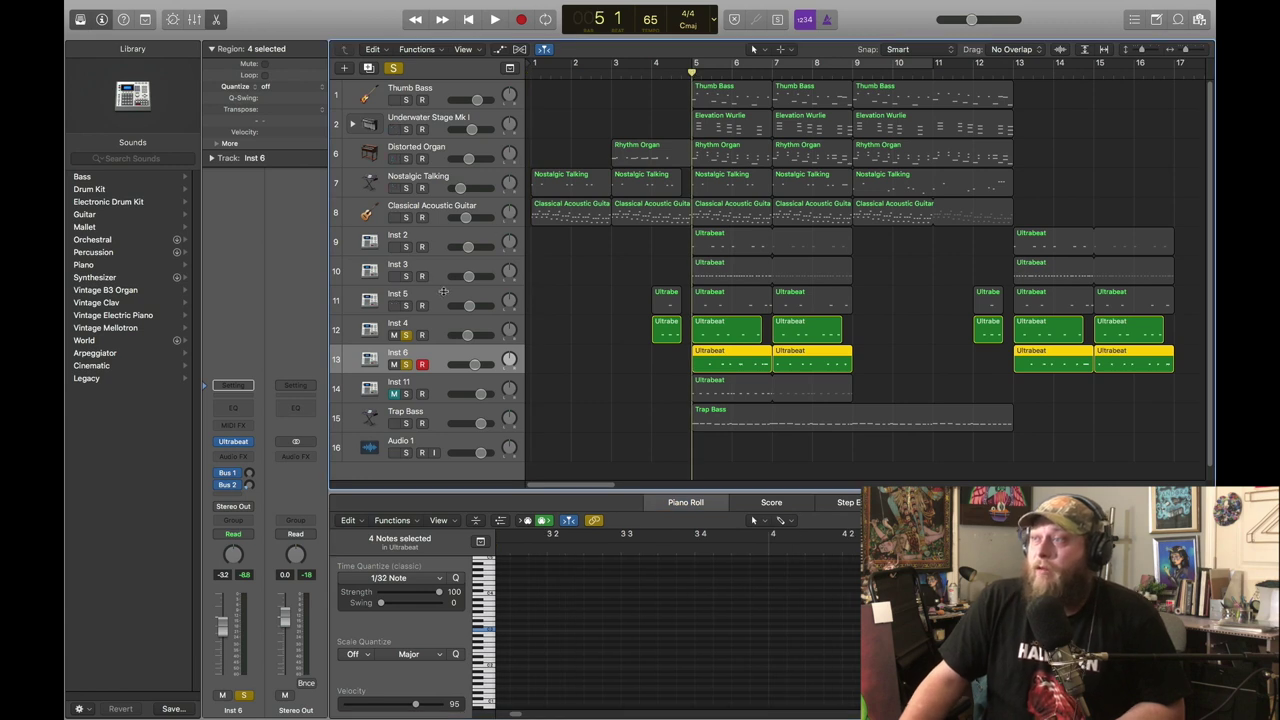
left_click(431, 385)
Step: Solo only Inst 11, clearing the other solos, and audition its pattern
left_click(405, 394)
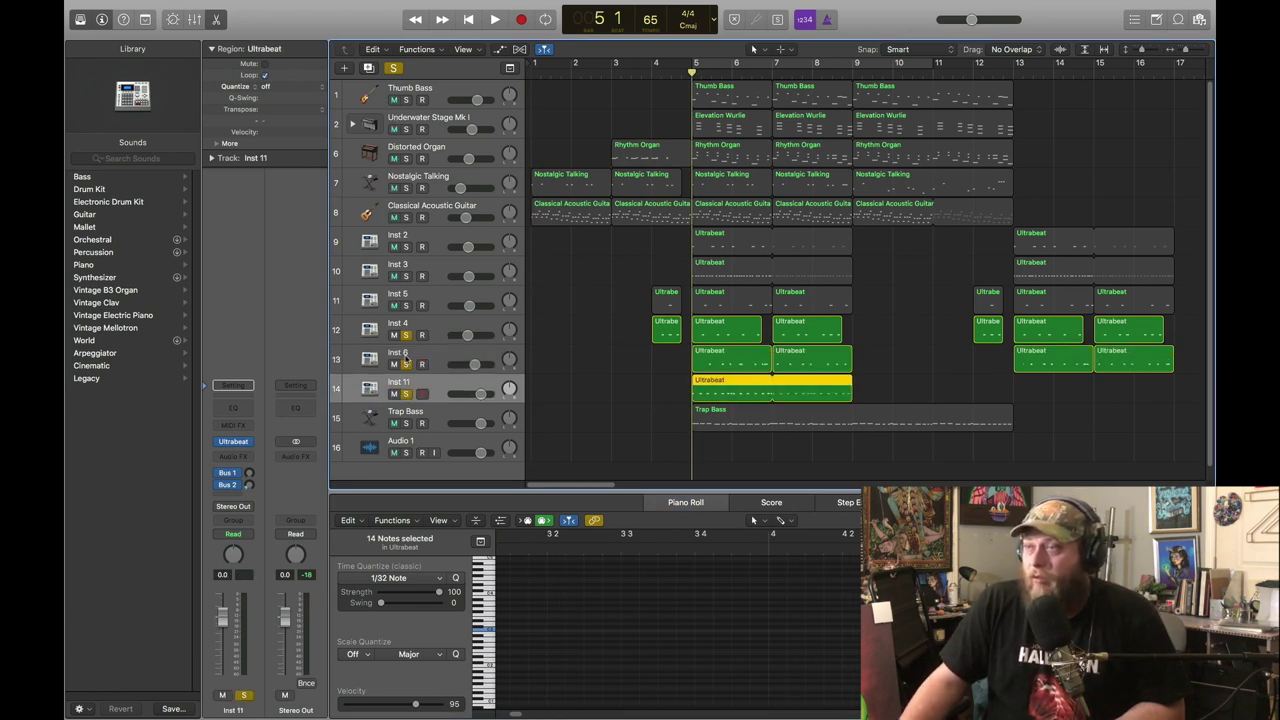
left_click(405, 364)
left_click(405, 335)
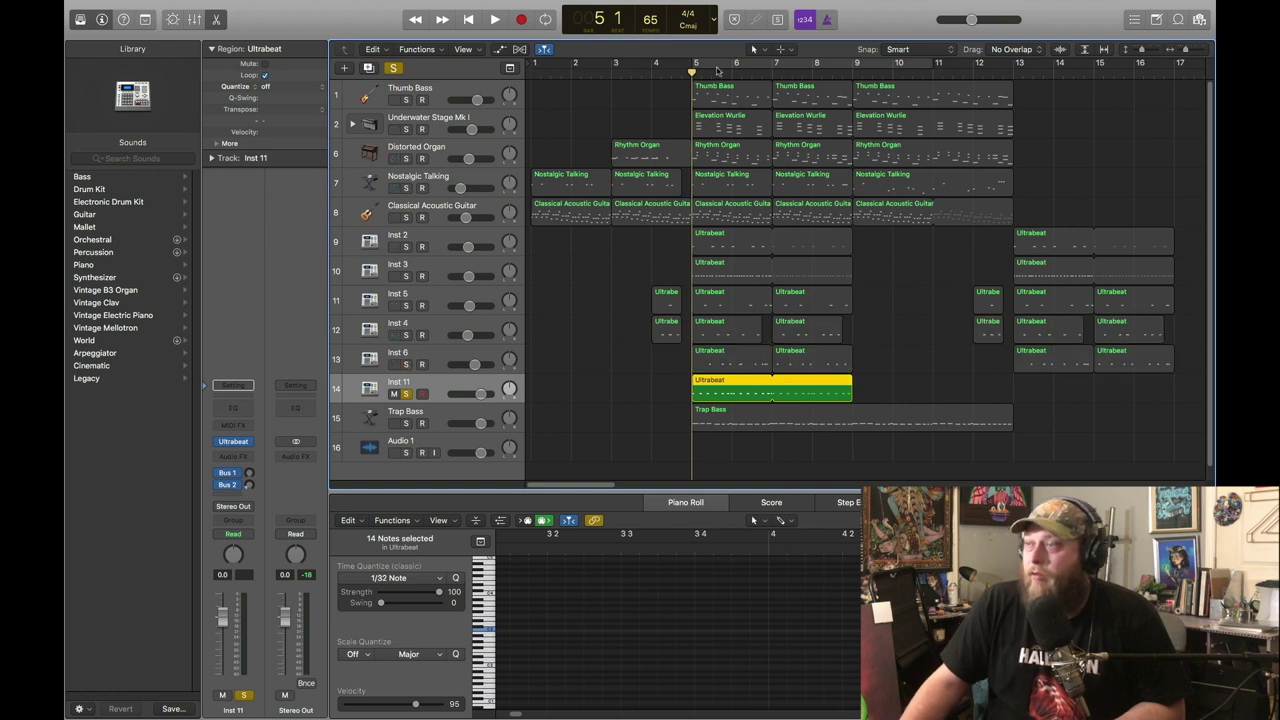
left_click(494, 19)
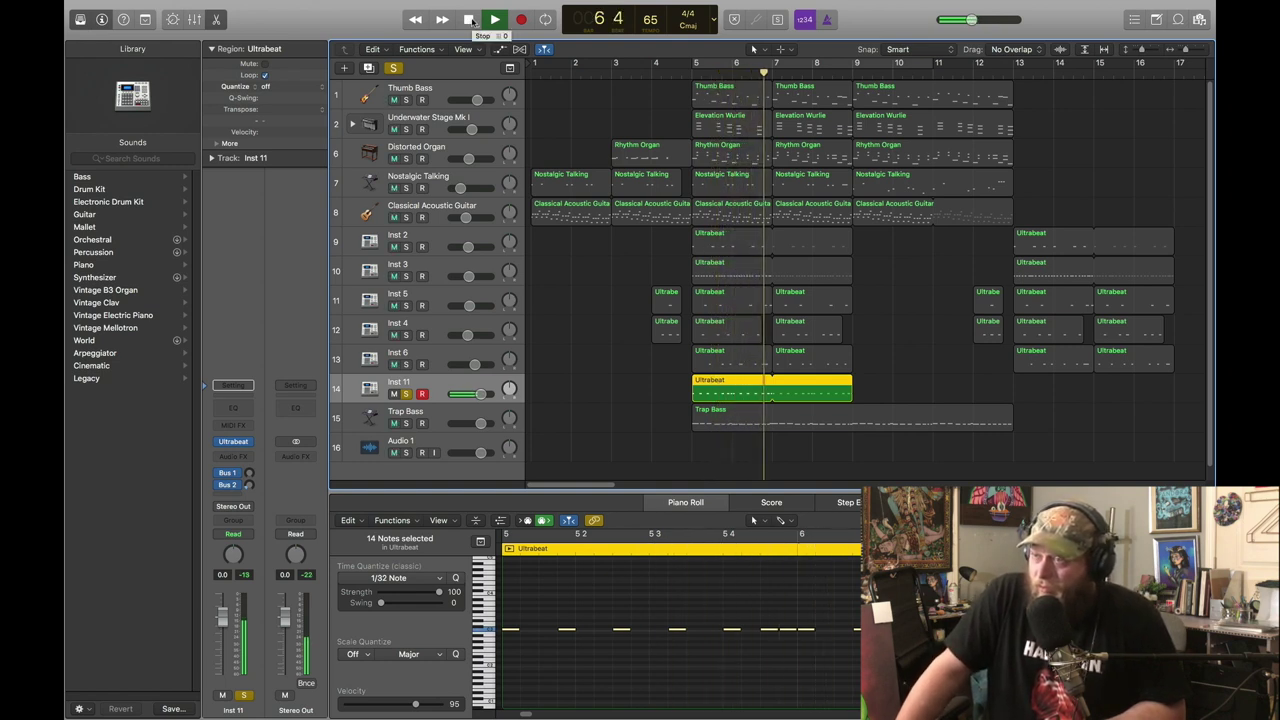
left_click(472, 19)
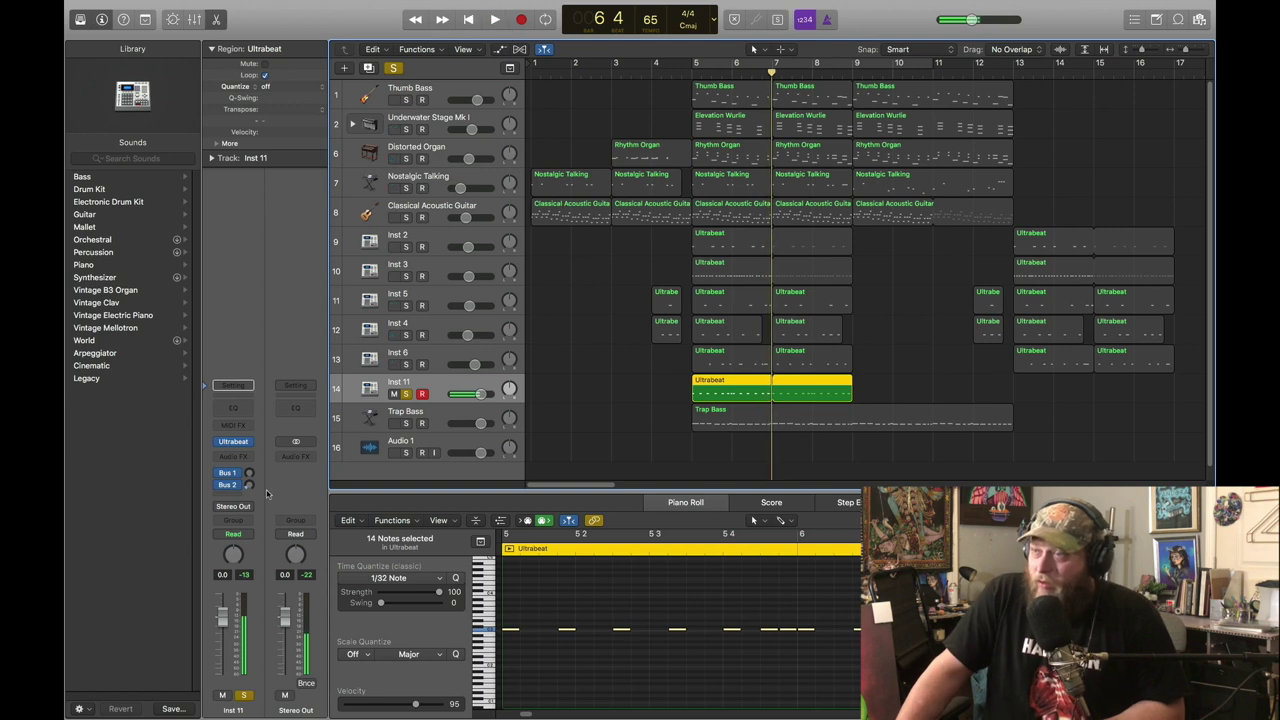
Step: Look at Inst 11's Ultrabeat instrument, then unsolo and mute Inst 11
left_click(234, 441)
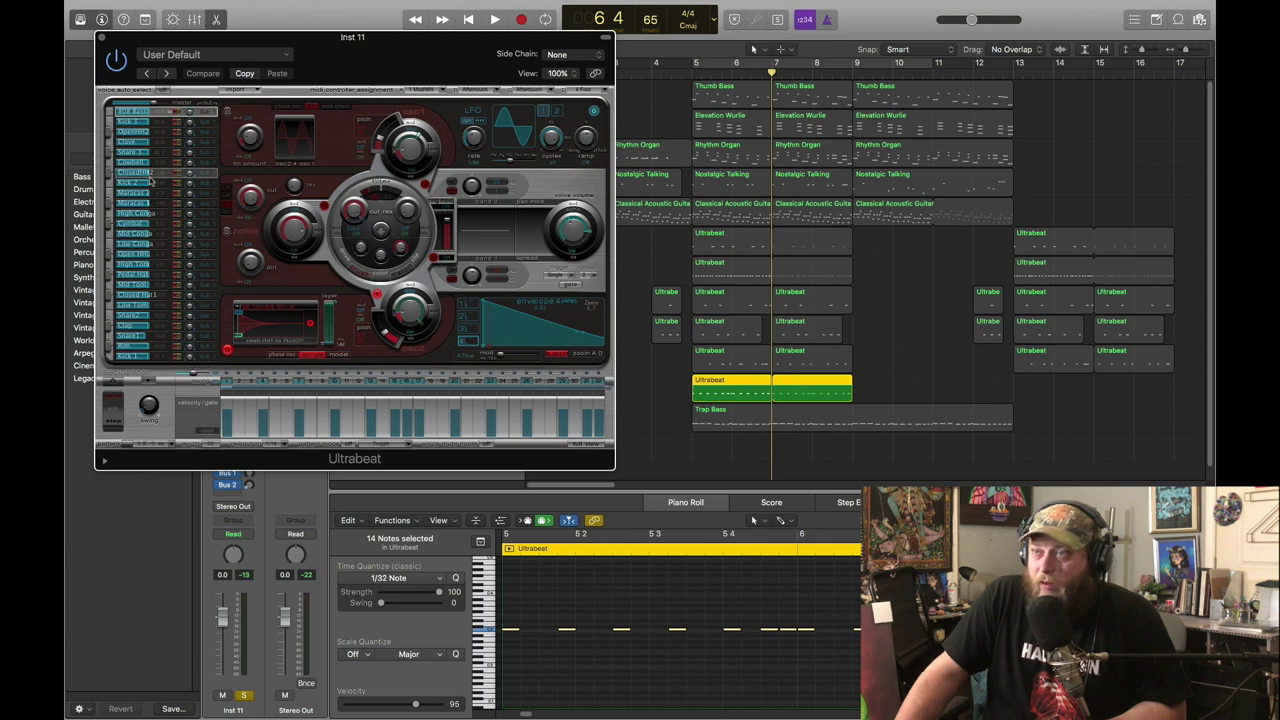
left_click(101, 38)
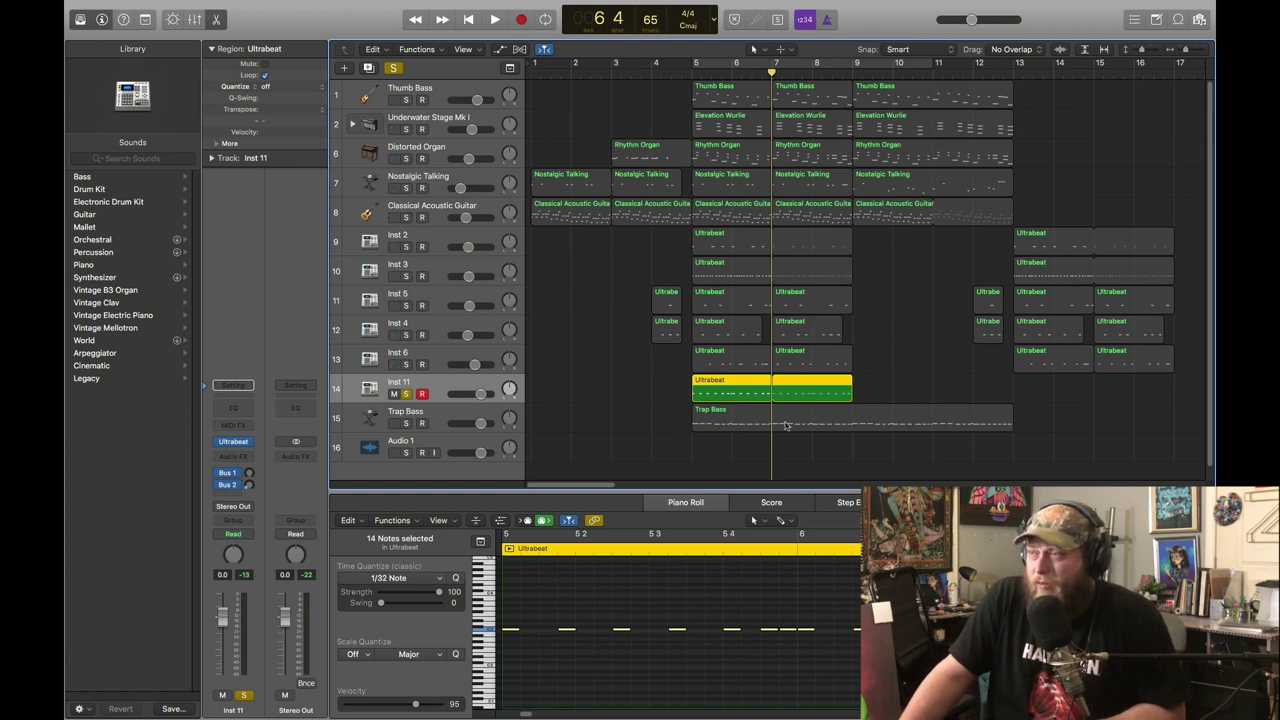
left_click(406, 394)
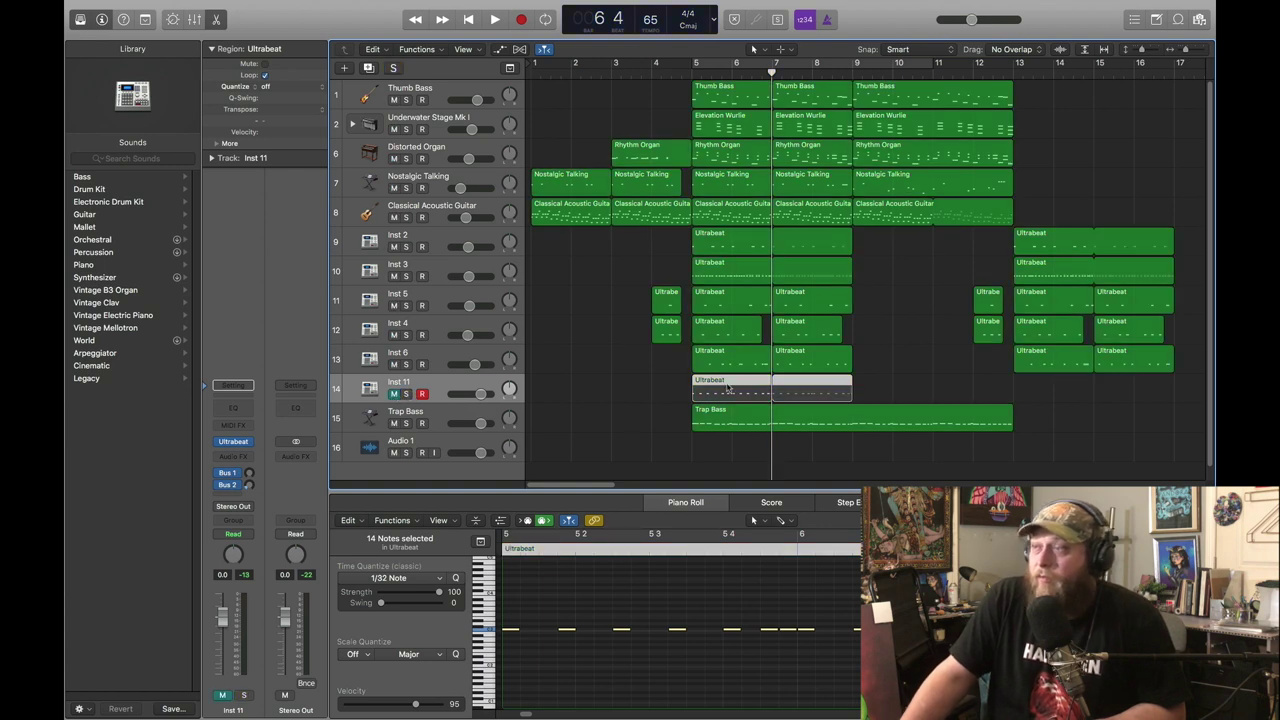
Step: Play the full arrangement from bar 1 to about bar 10, then select the bar 9 Elevation Wurlie region
left_click(691, 74)
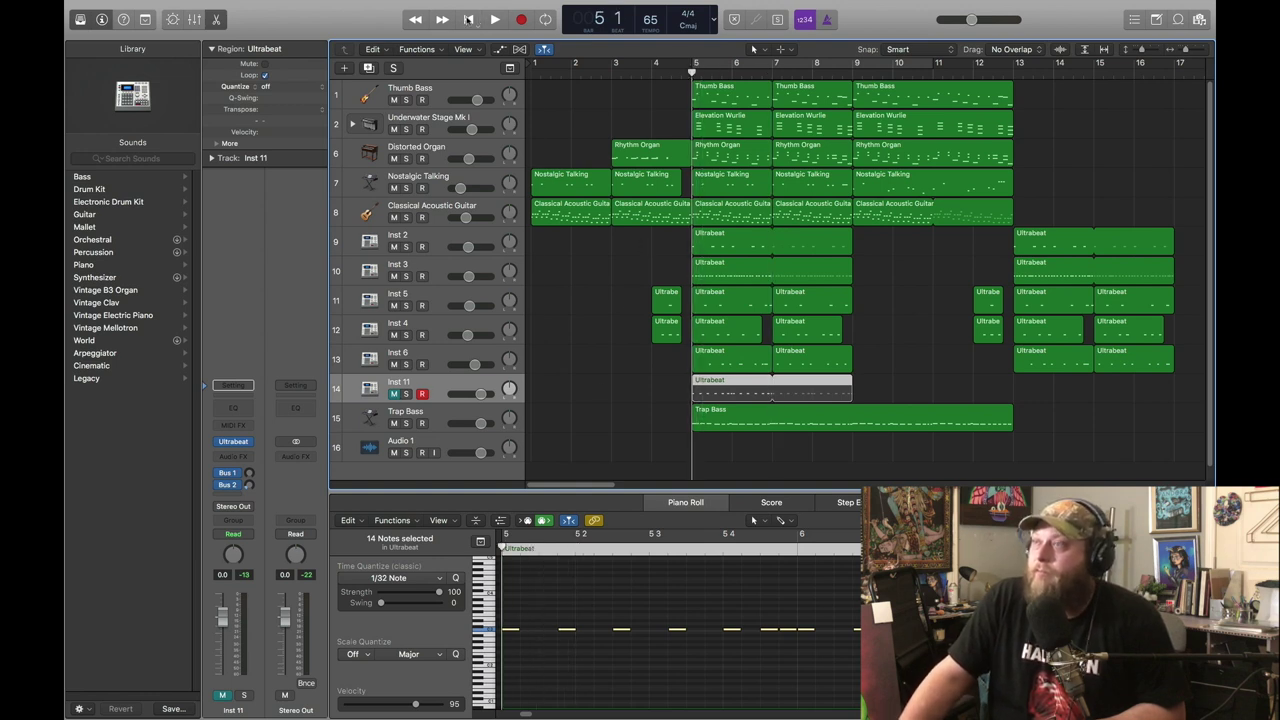
key("Return")
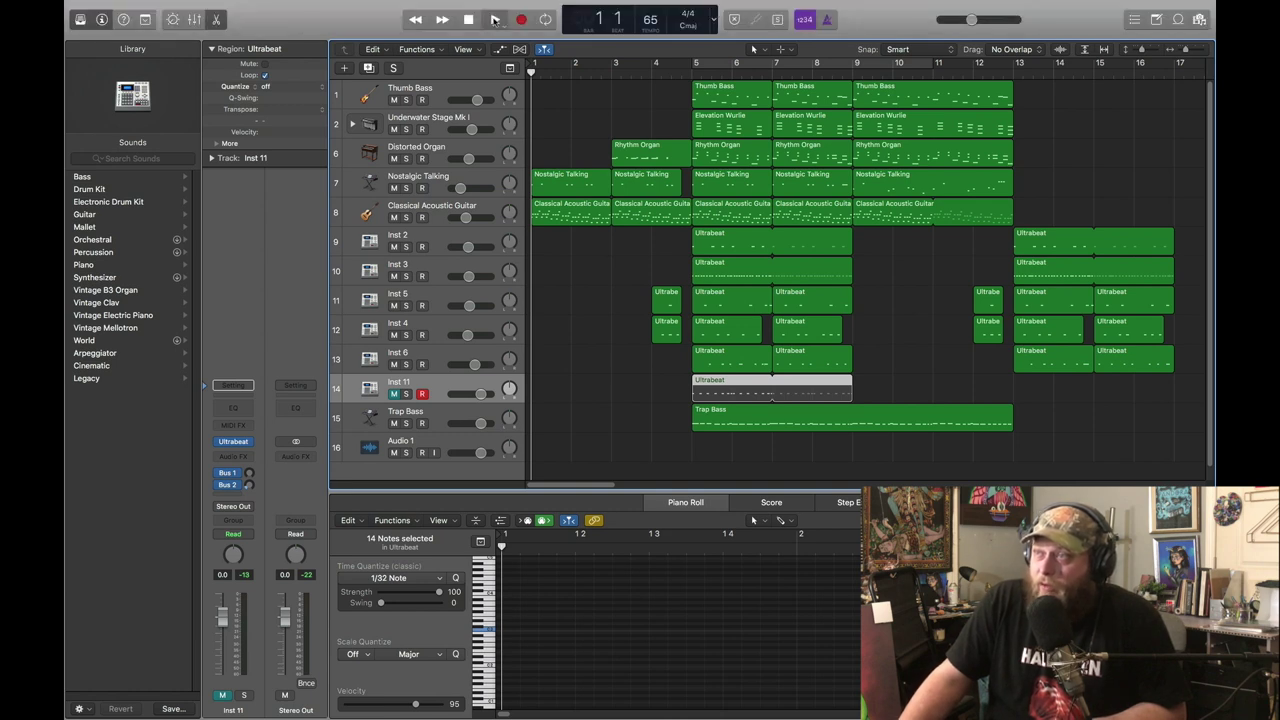
left_click(495, 20)
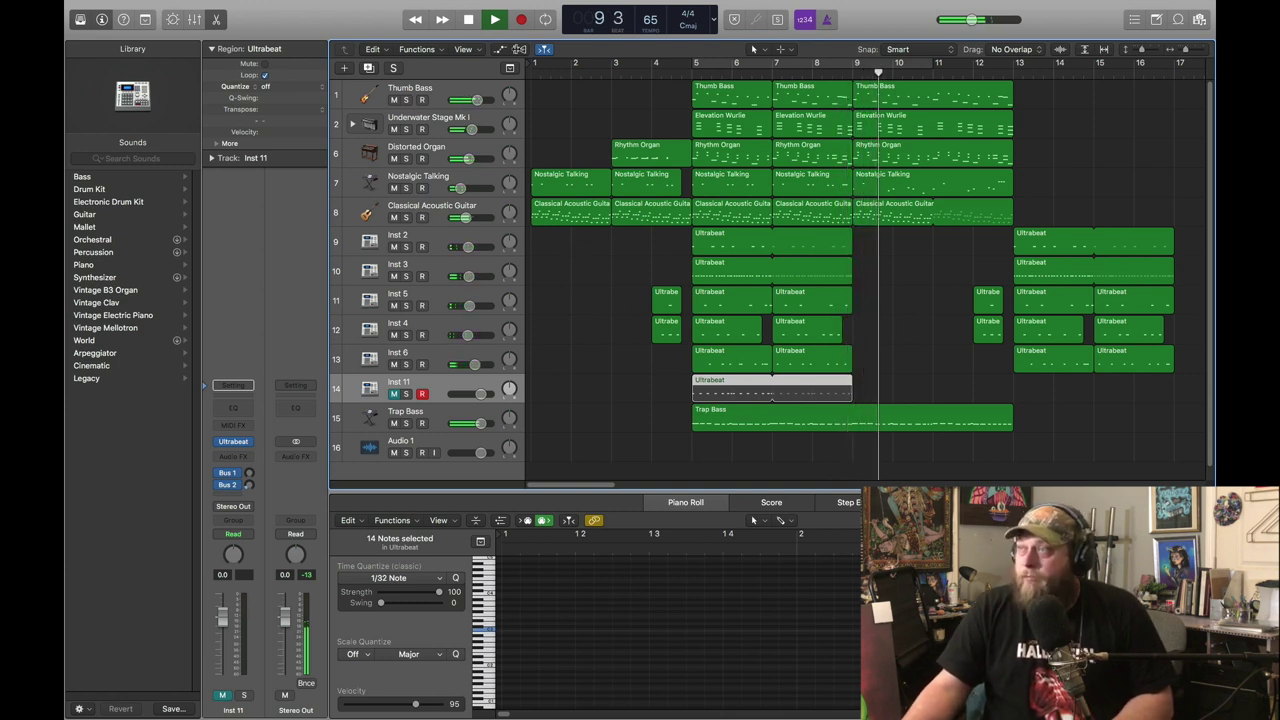
mouse_move(498, 27)
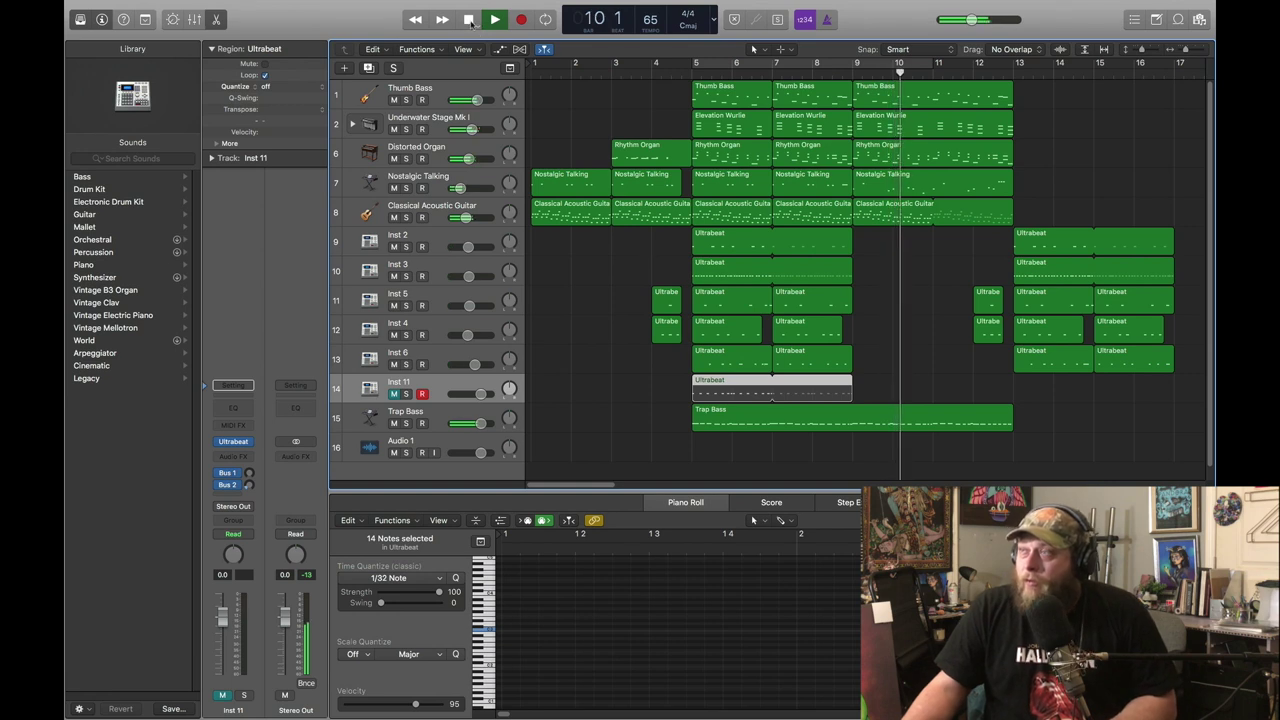
left_click(469, 20)
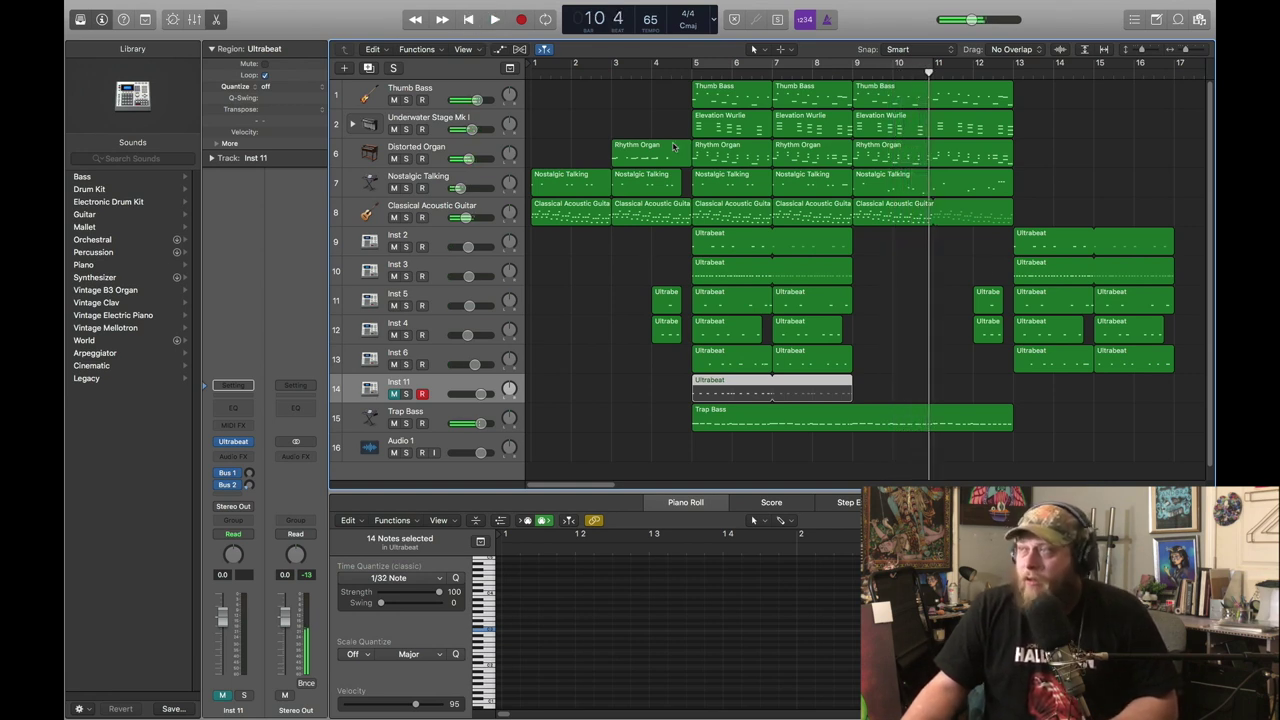
left_click(948, 119)
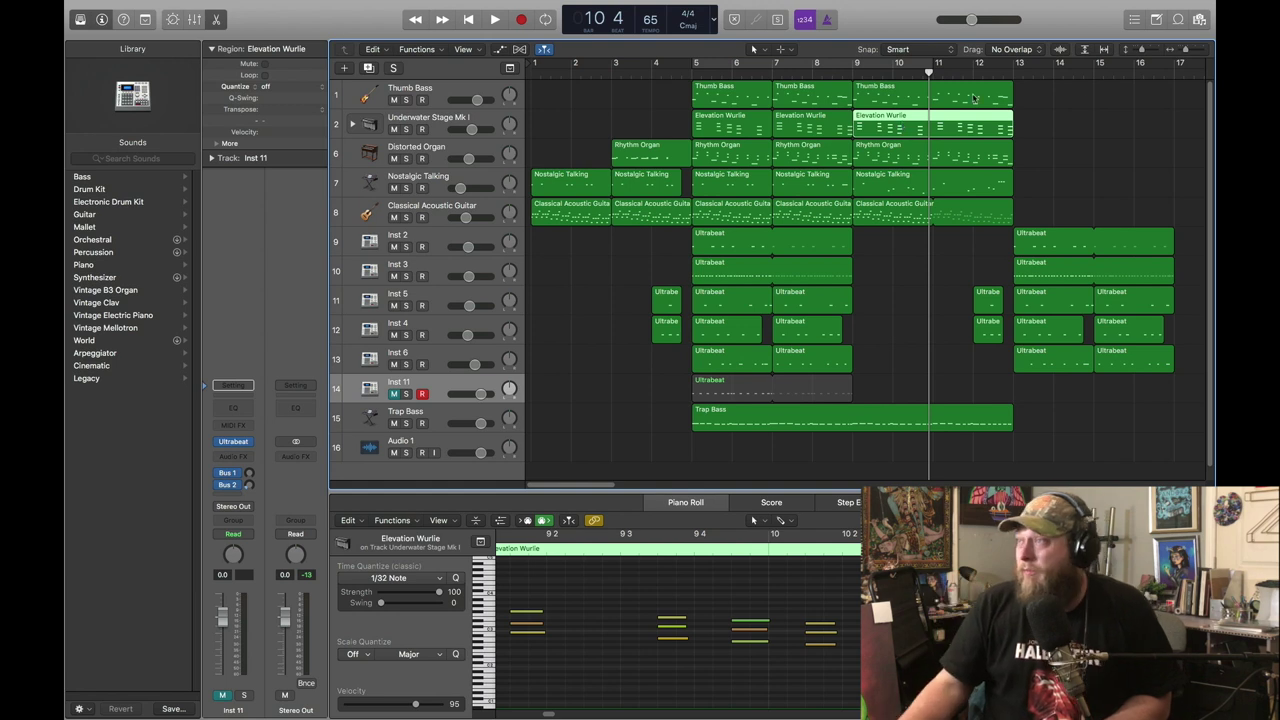
Step: Delete the bar 9 Elevation Wurlie region and play from bar 5 to check the trim
left_click(1033, 120)
left_click(985, 129)
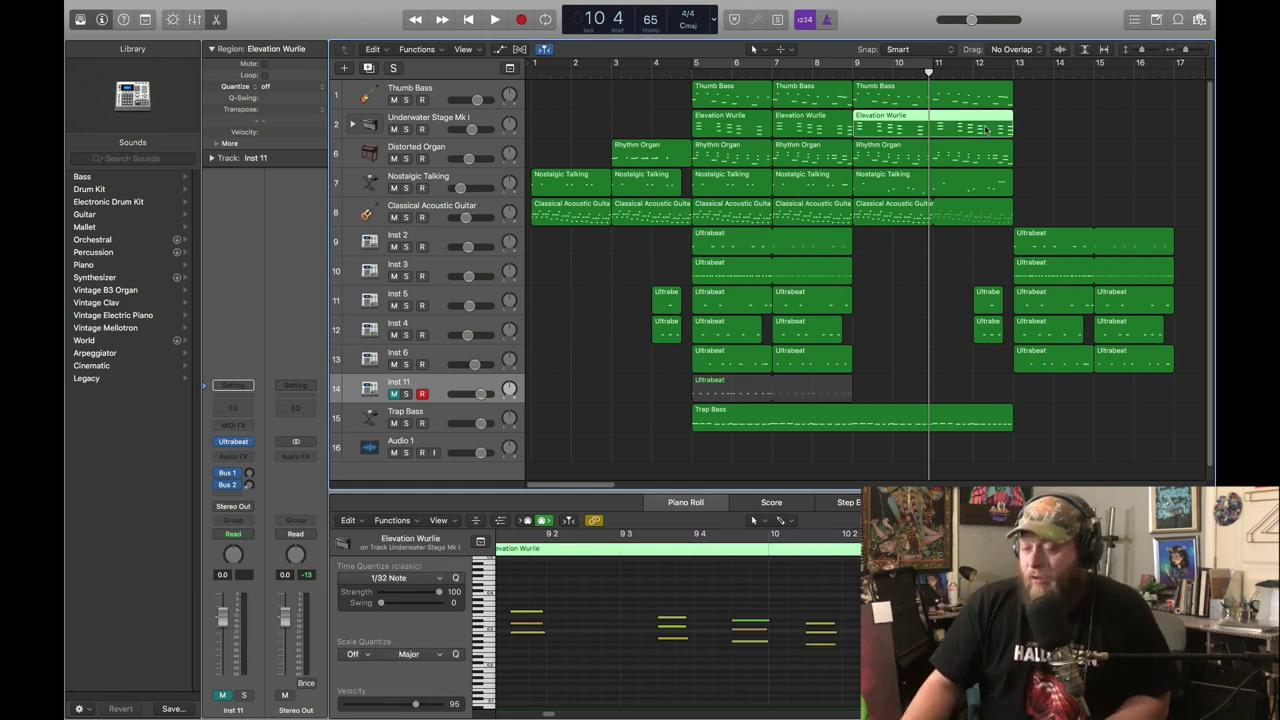
key("Delete")
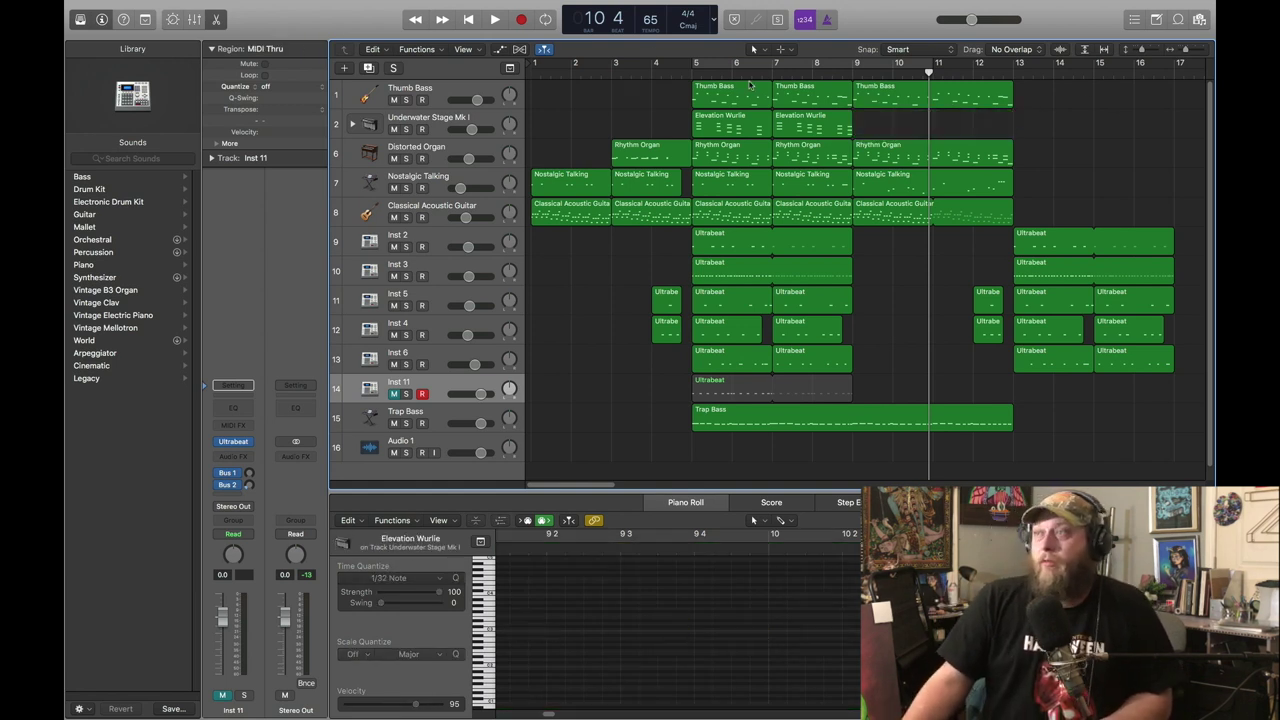
left_click(694, 76)
key("space")
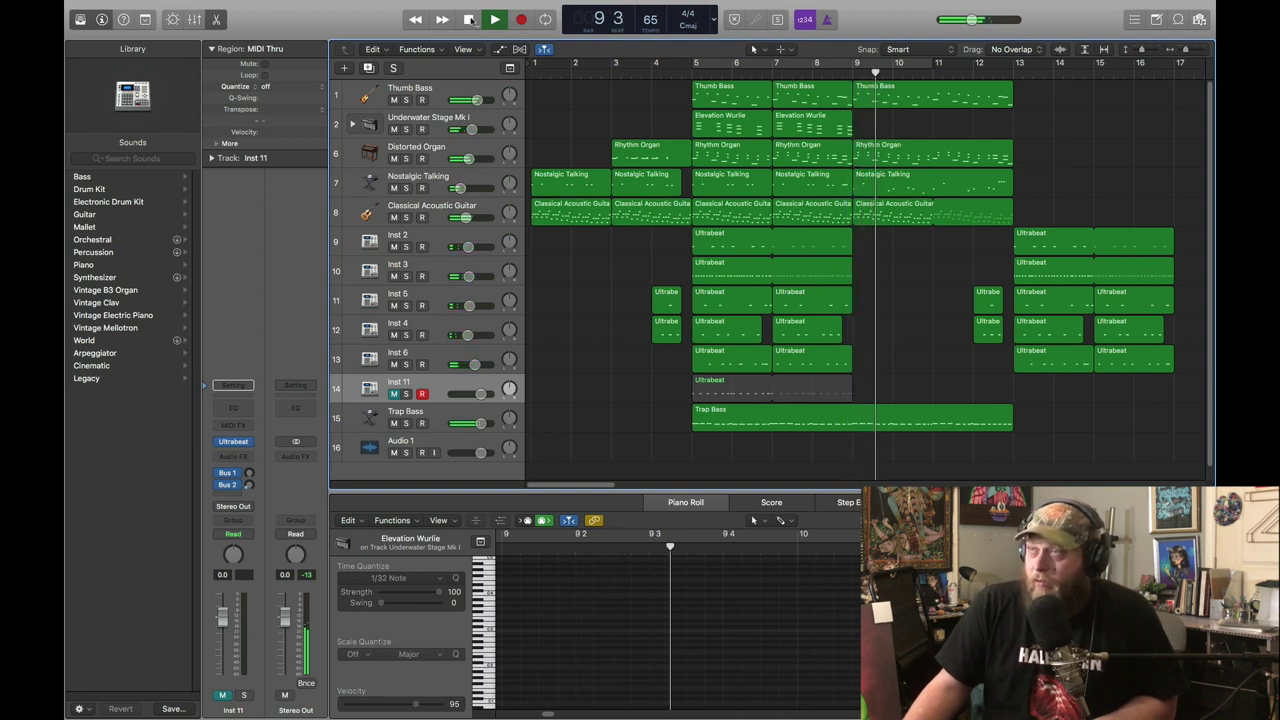
Step: Stop the finished mix and return the playhead to bar 1
double_click(470, 20)
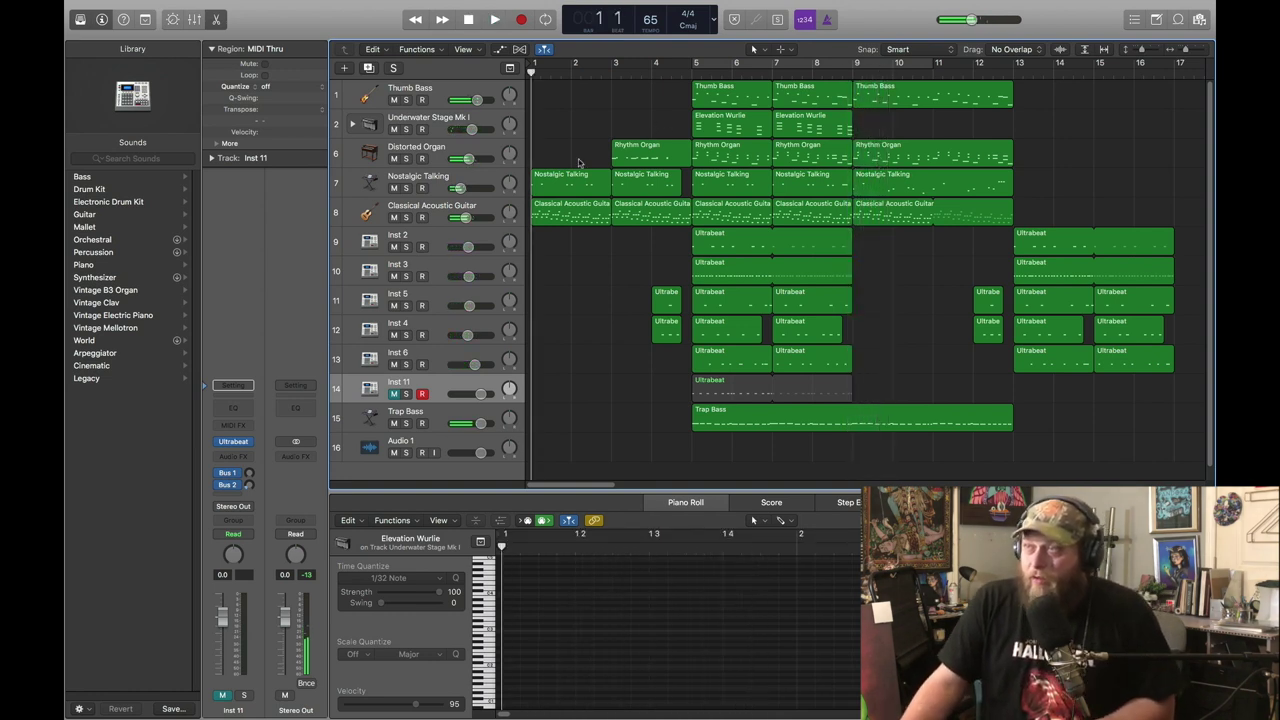